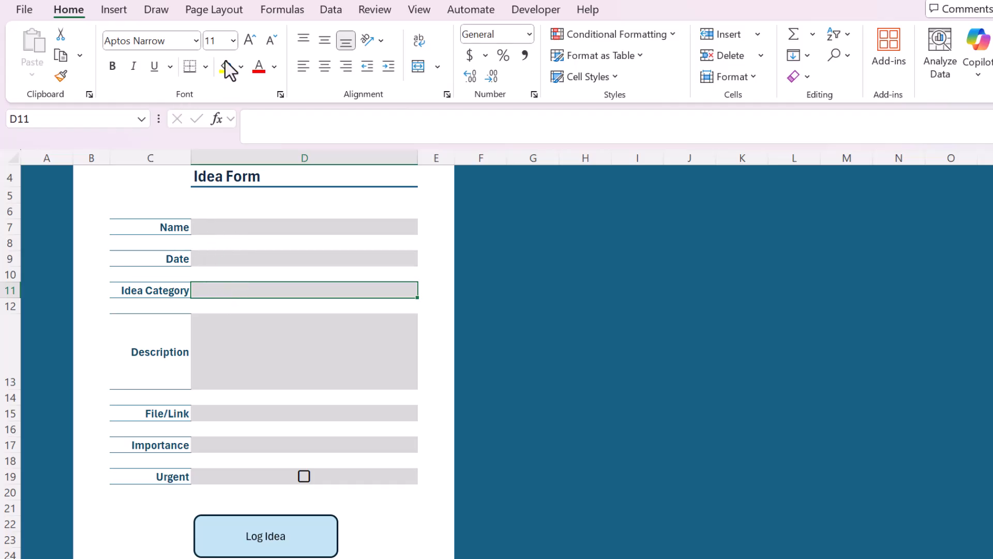
Step: Add data validation to the Idea Category input cell D11, allowing a list with the source Spec,Parties
{"action": "left_click", "coordinate": [342, 12]}
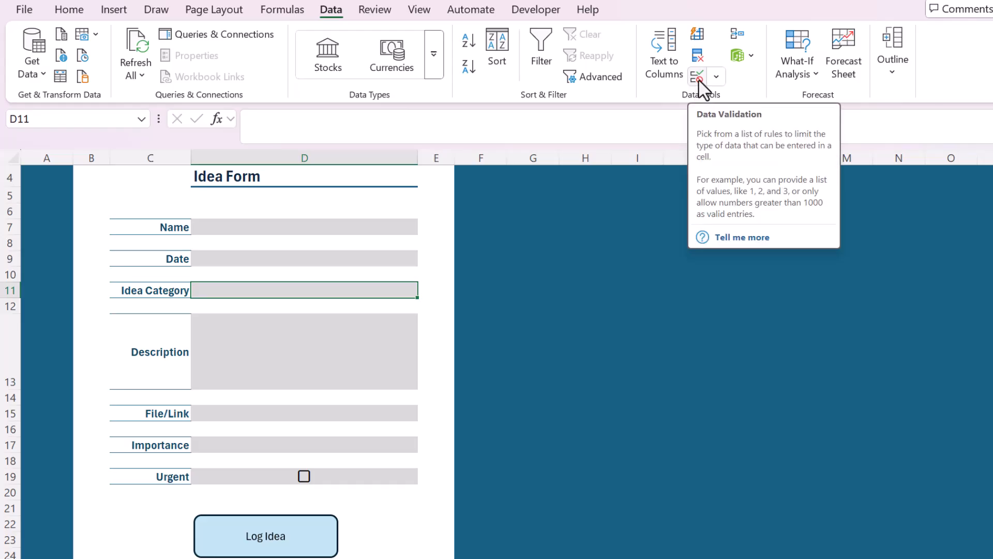
{"action": "right_click", "coordinate": [209, 290]}
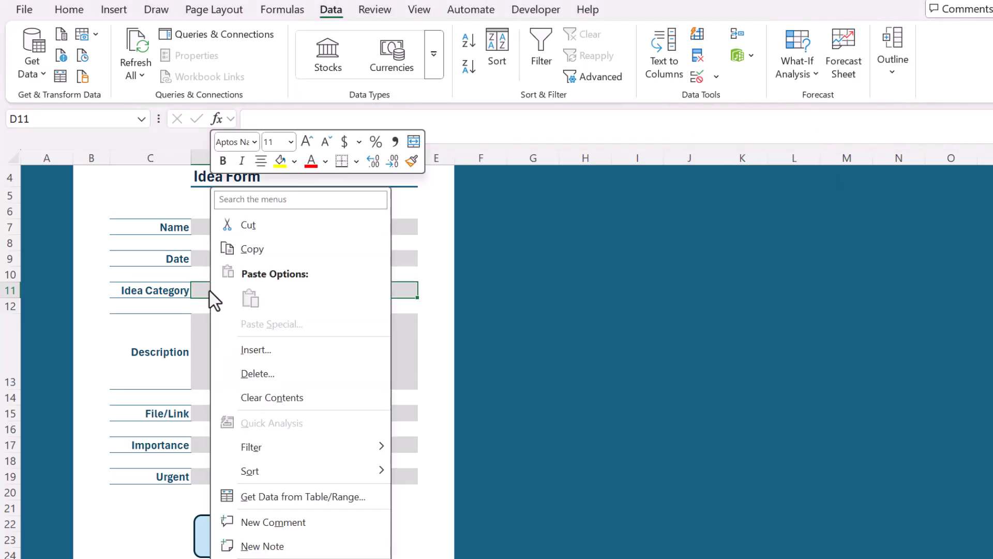
{"action": "left_click", "coordinate": [257, 198]}
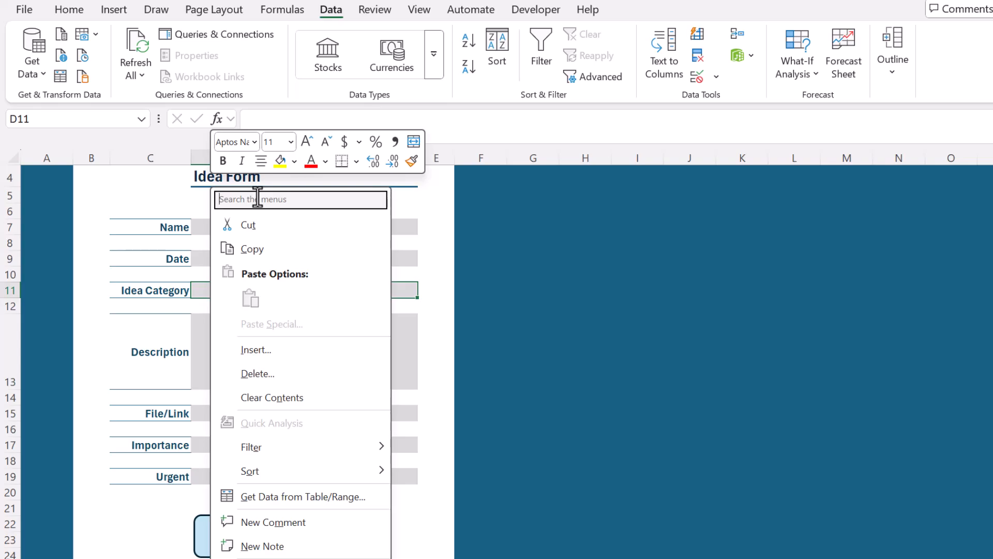
{"action": "type", "text": "data"}
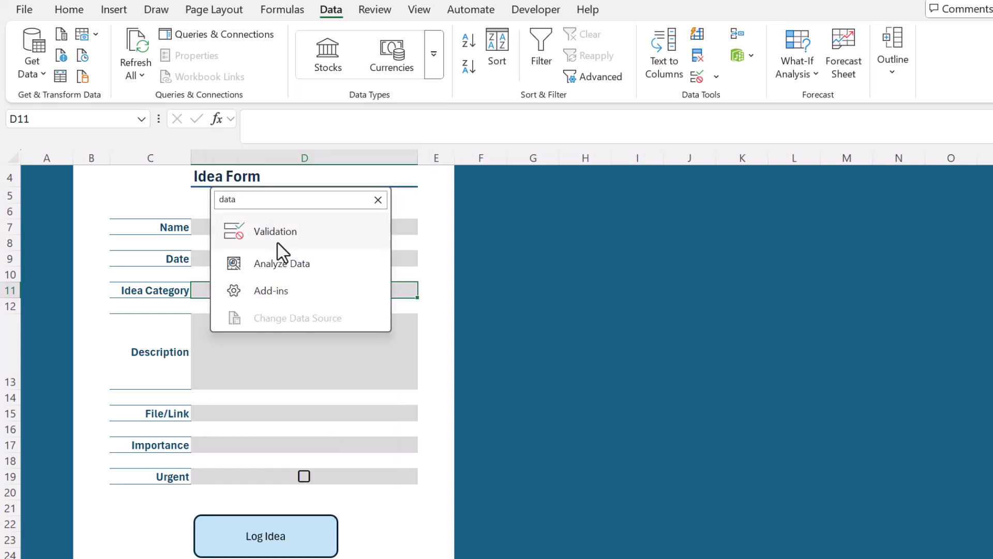
{"action": "left_click", "coordinate": [265, 234]}
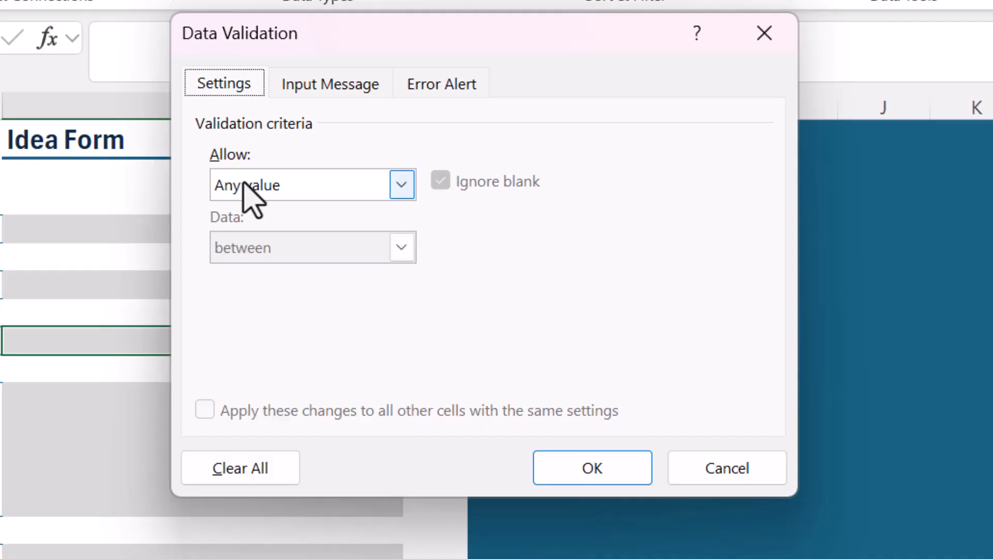
{"action": "left_click", "coordinate": [245, 185]}
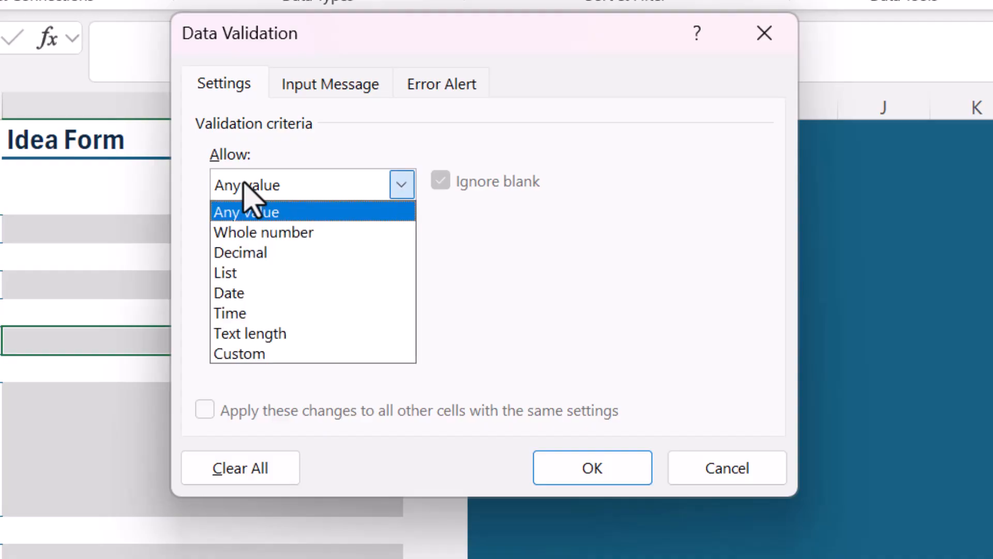
{"action": "left_click", "coordinate": [263, 275]}
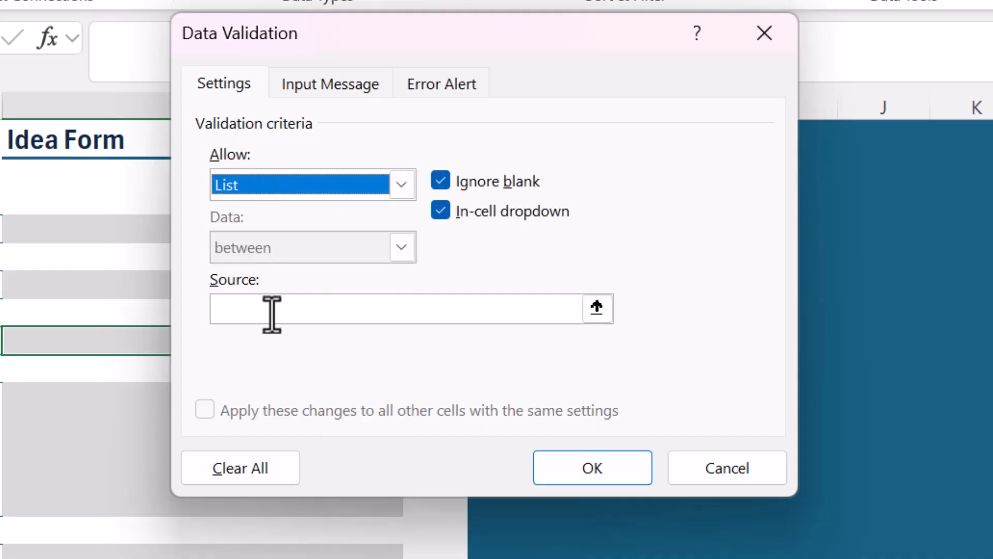
{"action": "left_click", "coordinate": [272, 315]}
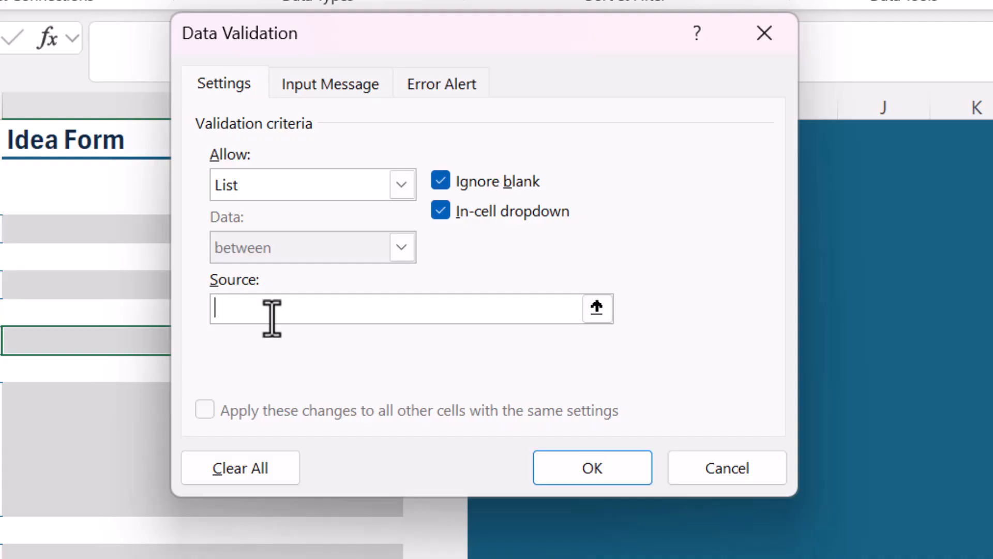
{"action": "type", "text": "Spec,Parties"}
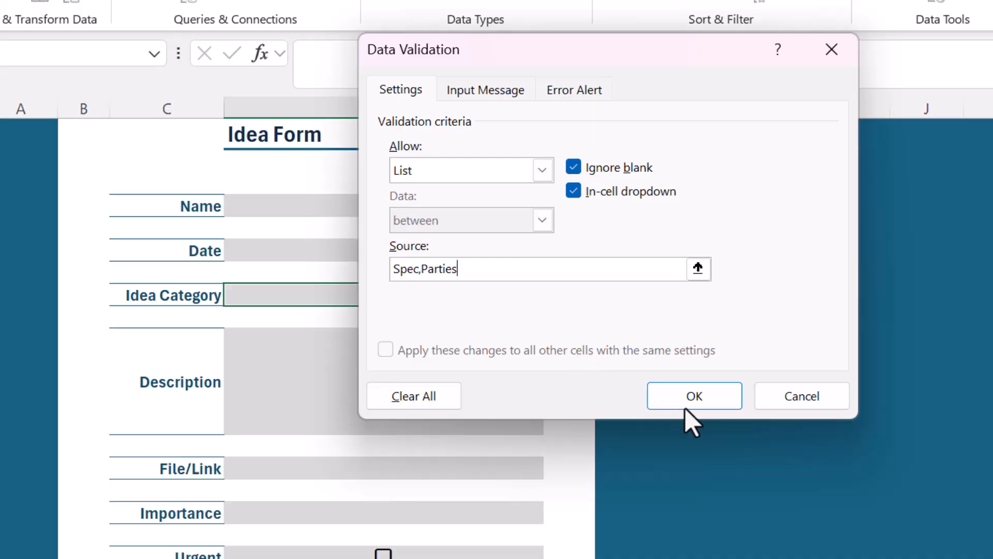
{"action": "left_click", "coordinate": [686, 406]}
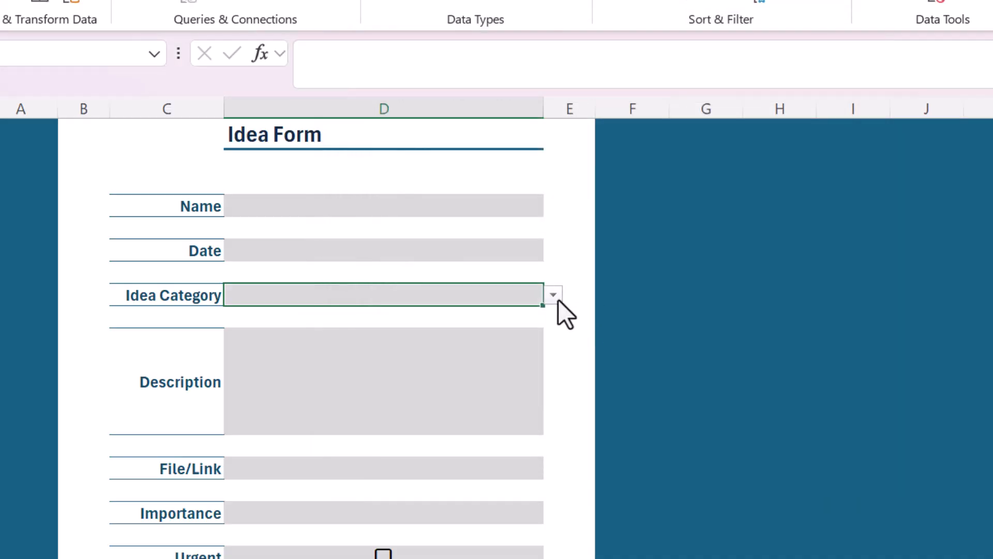
Step: Check the choices offered by the Idea Category dropdown on the form
{"action": "left_click", "coordinate": [558, 300]}
{"action": "left_click", "coordinate": [557, 300]}
{"action": "left_click", "coordinate": [662, 410]}
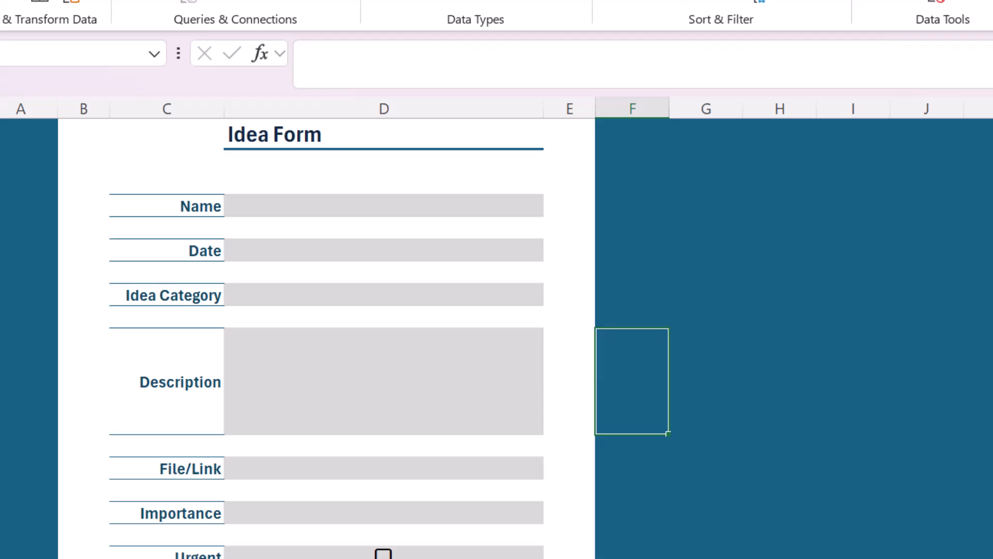
Step: On the sheet holding the idea categories, convert the list in B2:B11 into a table with headers
{"action": "left_click", "coordinate": [253, 558]}
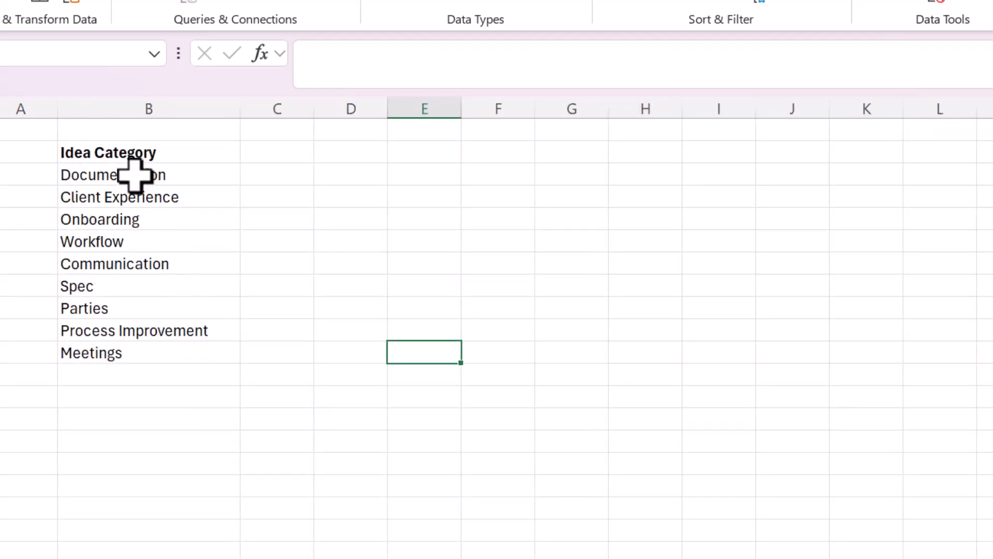
{"action": "left_click_drag", "start_coordinate": [135, 175], "coordinate": [138, 342]}
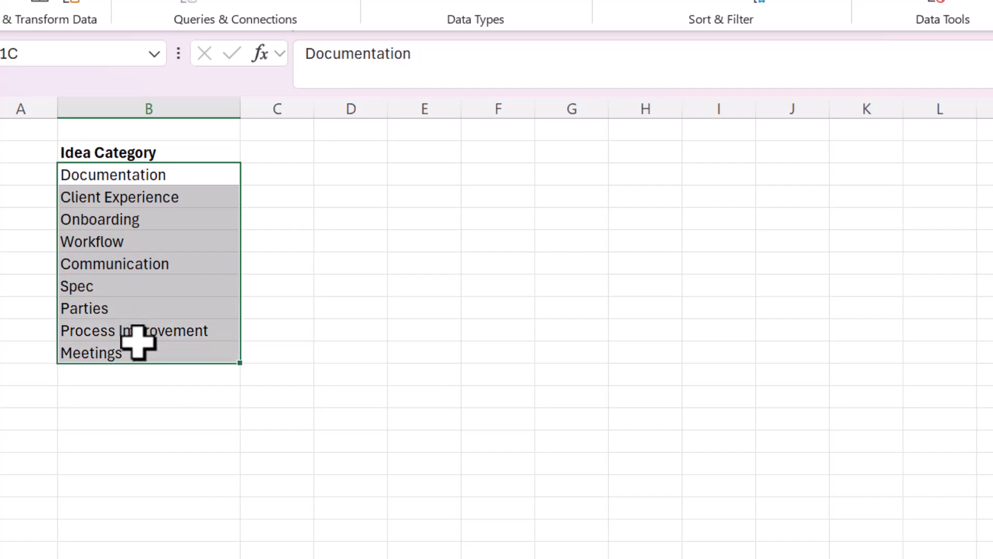
{"action": "left_click", "coordinate": [297, 325]}
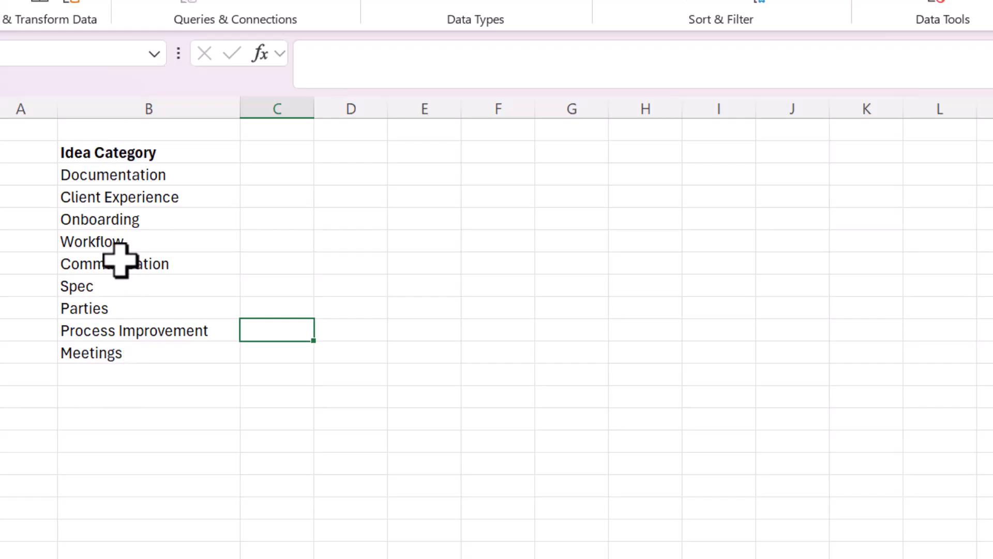
{"action": "left_click", "coordinate": [122, 216]}
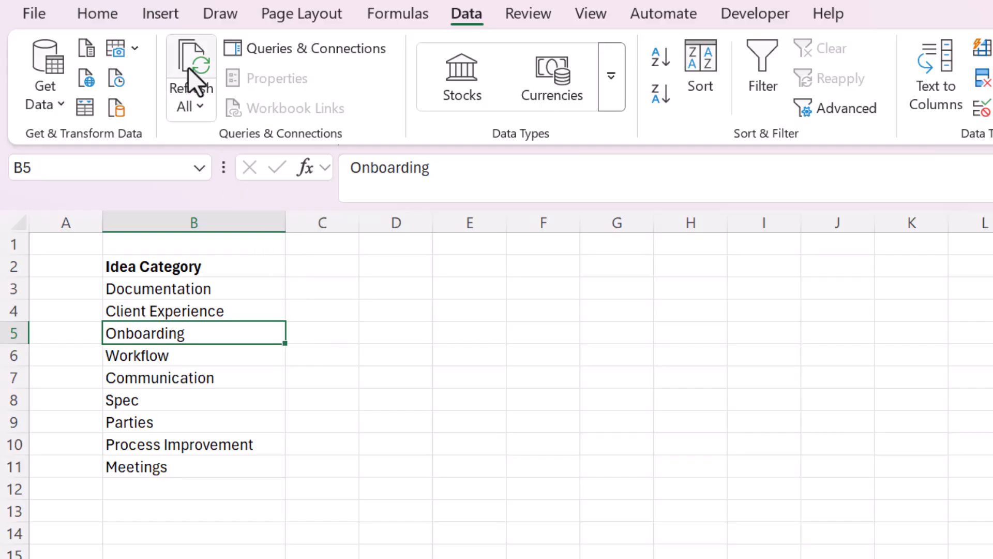
{"action": "left_click", "coordinate": [161, 14]}
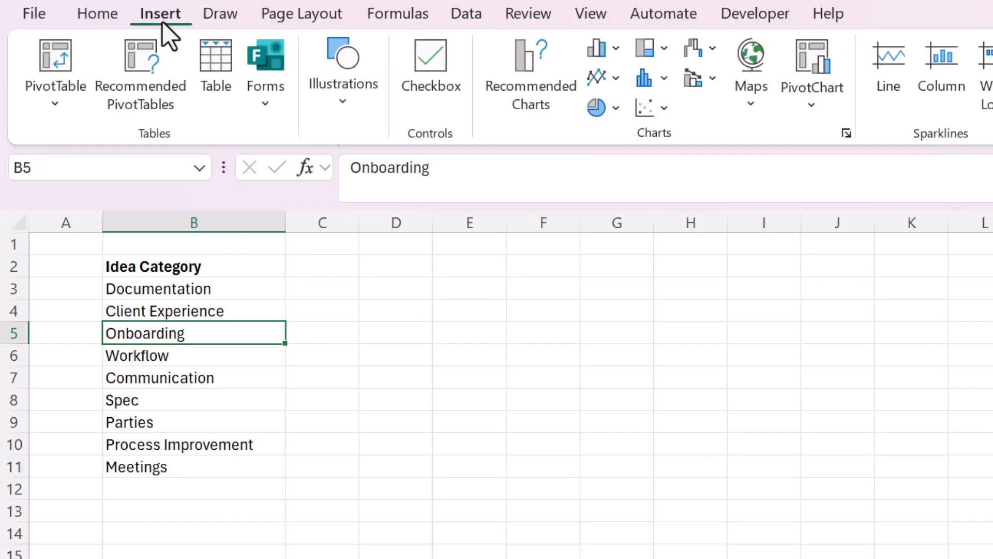
{"action": "left_click", "coordinate": [216, 96]}
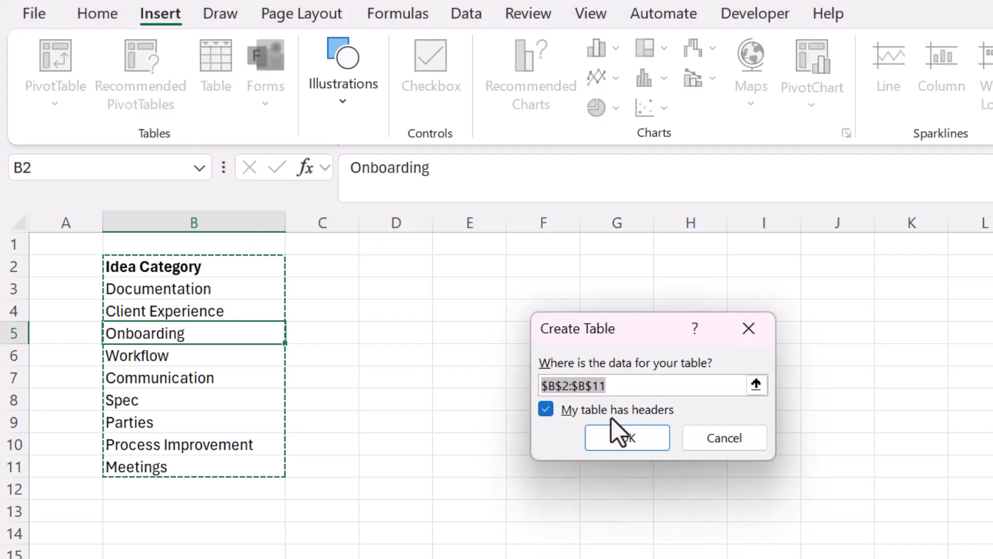
{"action": "left_click", "coordinate": [623, 436]}
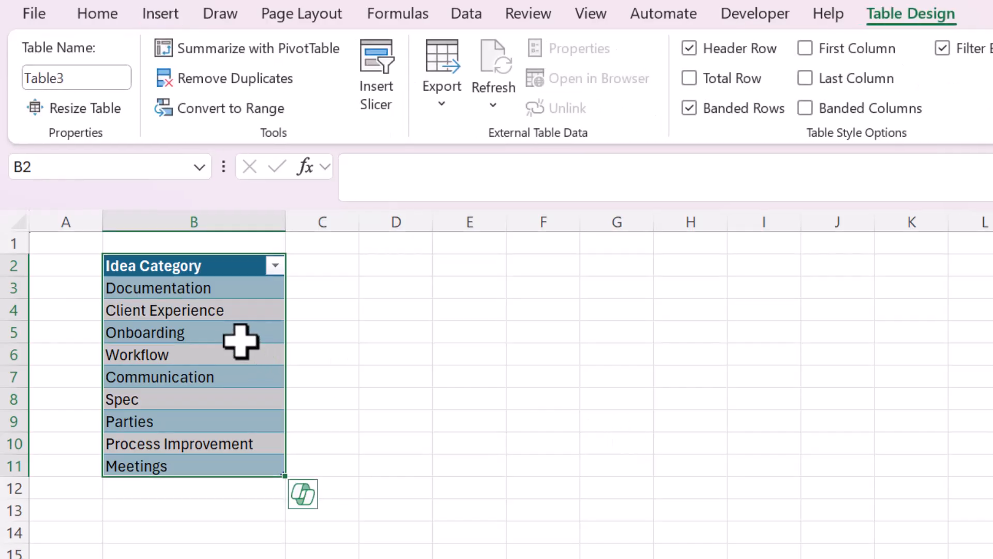
Step: Rename the idea category table as Options
{"action": "left_click", "coordinate": [236, 337]}
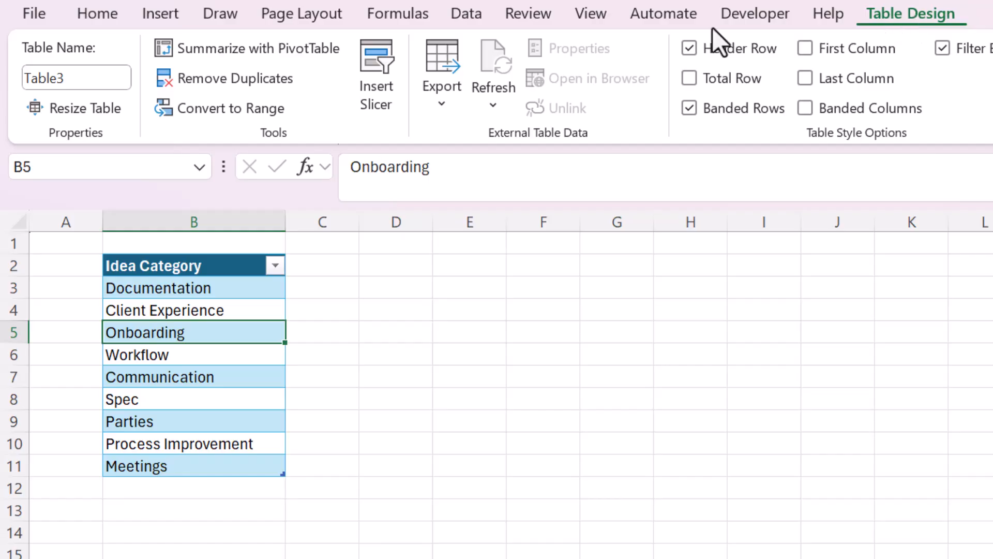
{"action": "left_click", "coordinate": [77, 81]}
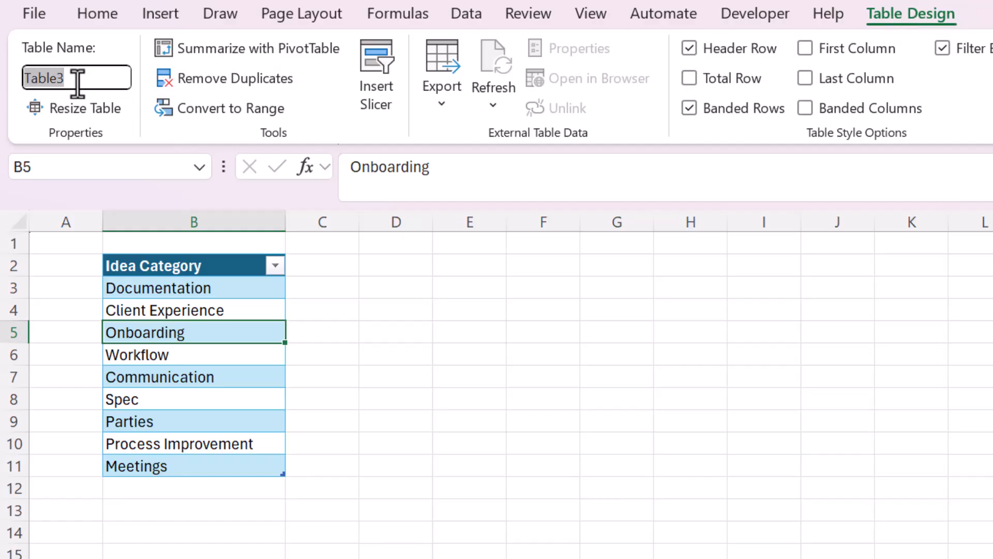
{"action": "type", "text": "Options"}
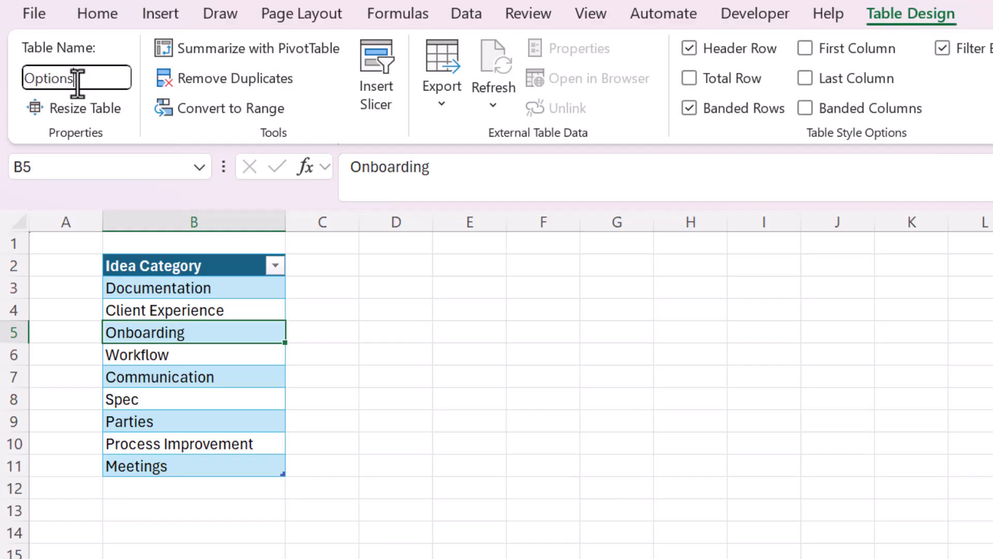
{"action": "key", "text": "Return"}
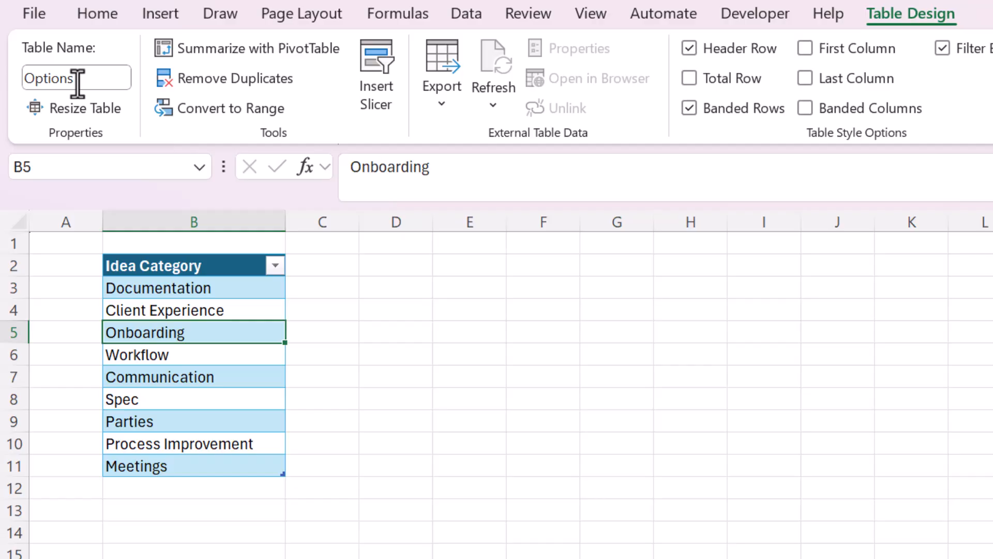
Step: Enter the formula =Options[Idea Category] in cell E2 to list the table's category column
{"action": "left_click", "coordinate": [159, 266]}
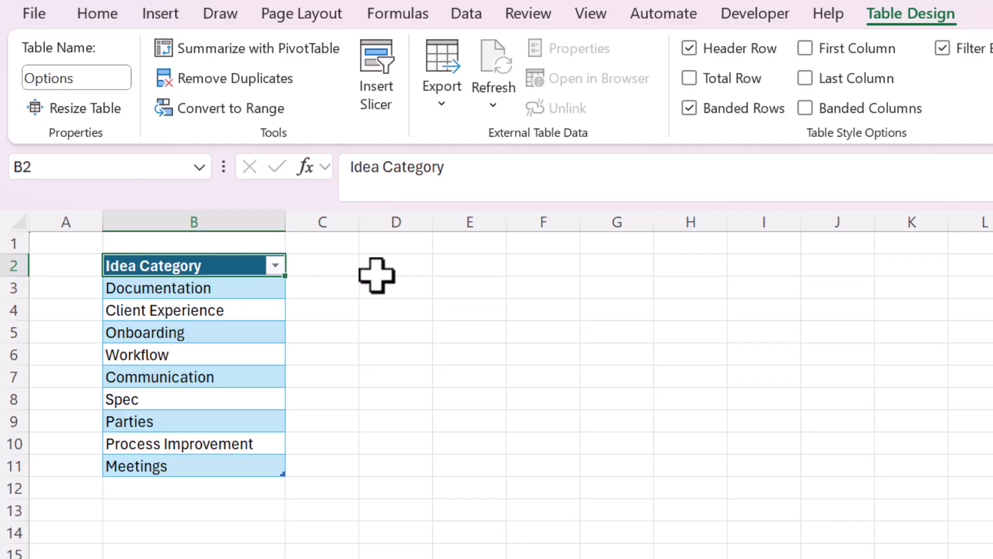
{"action": "left_click", "coordinate": [399, 266]}
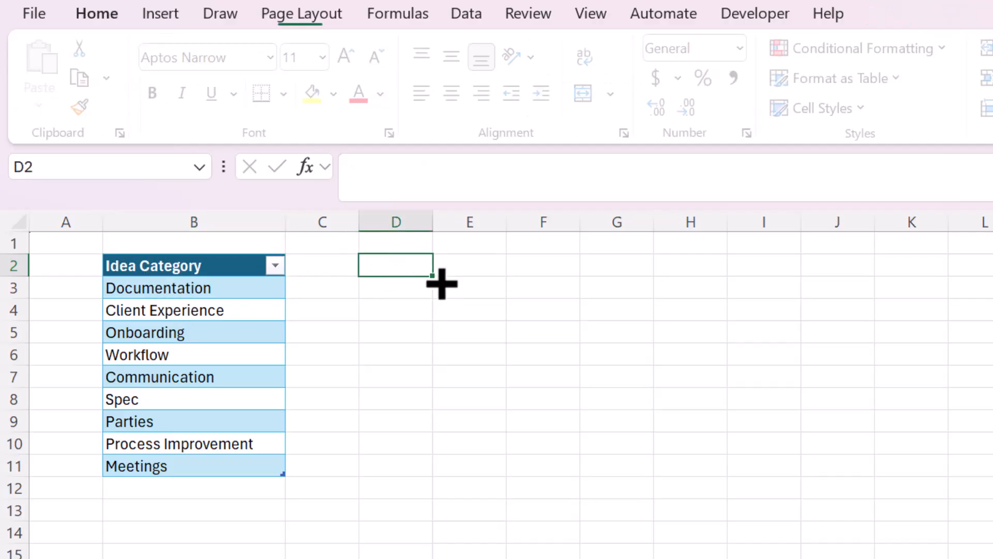
{"action": "left_click", "coordinate": [488, 265]}
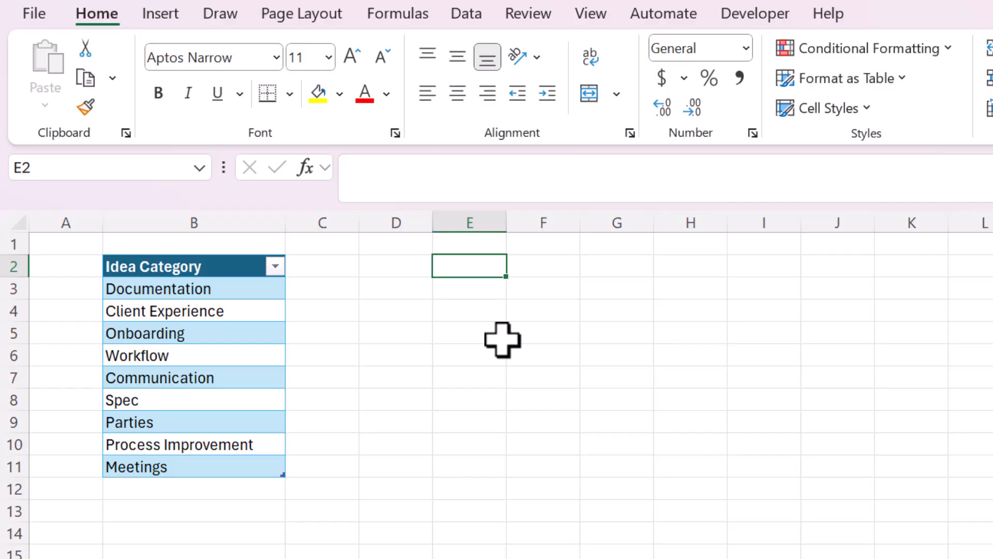
{"action": "type", "text": "="}
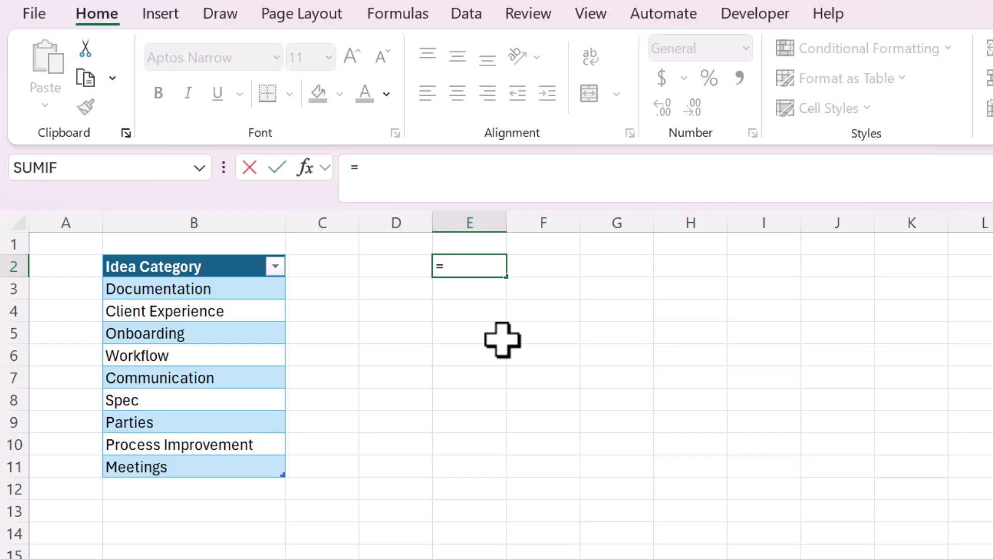
{"action": "type", "text": "Opt"}
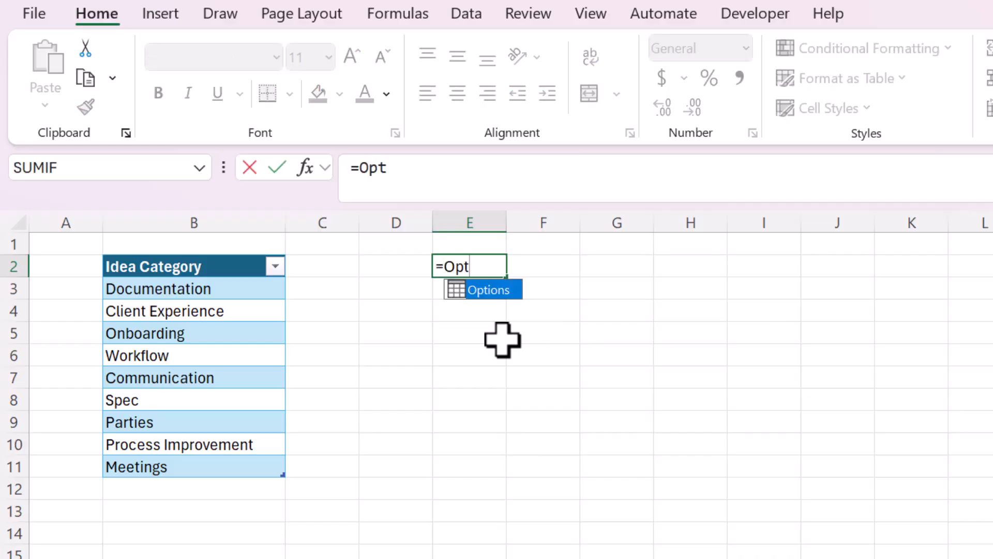
{"action": "key", "text": "Tab"}
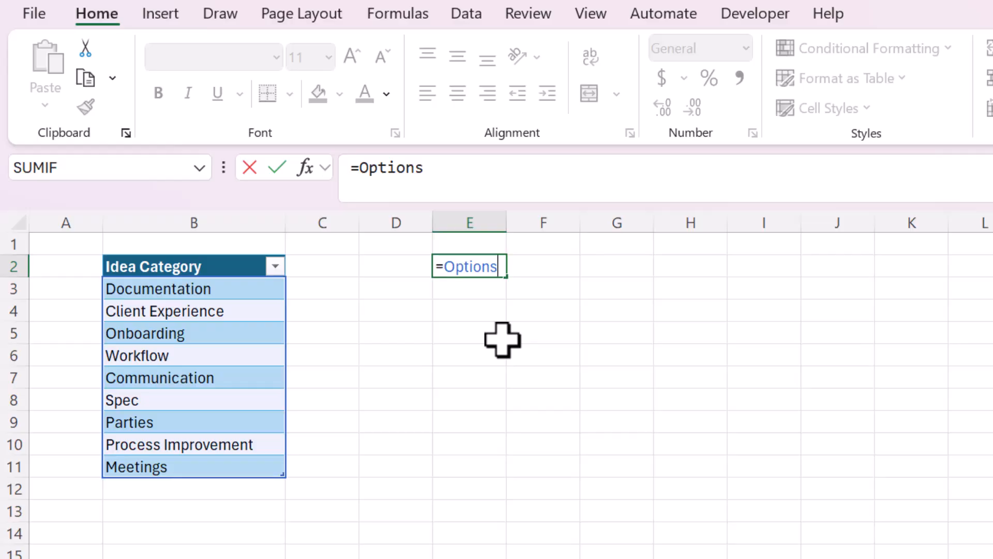
{"action": "type", "text": "["}
{"action": "key", "text": "Down"}
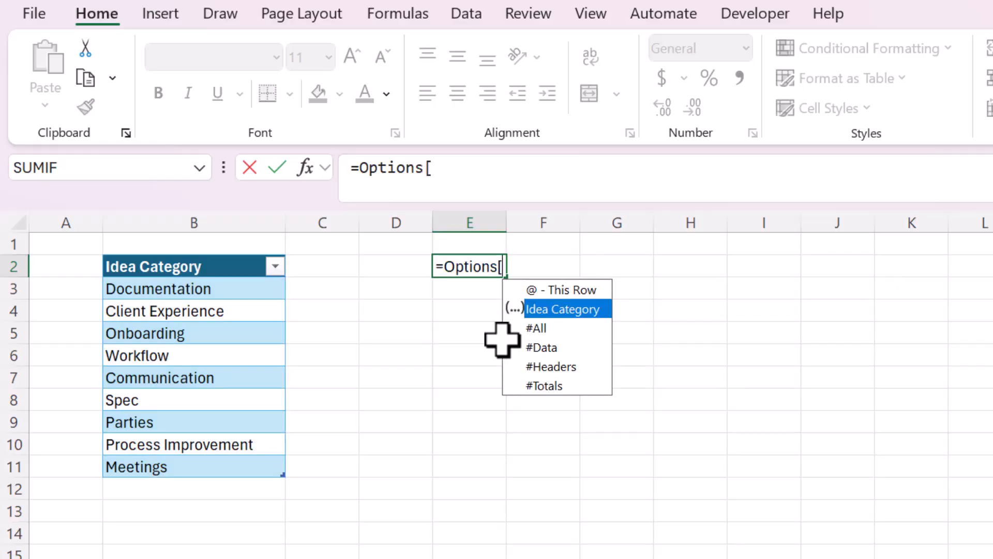
{"action": "key", "text": "Tab"}
{"action": "type", "text": "]"}
{"action": "key", "text": "Return"}
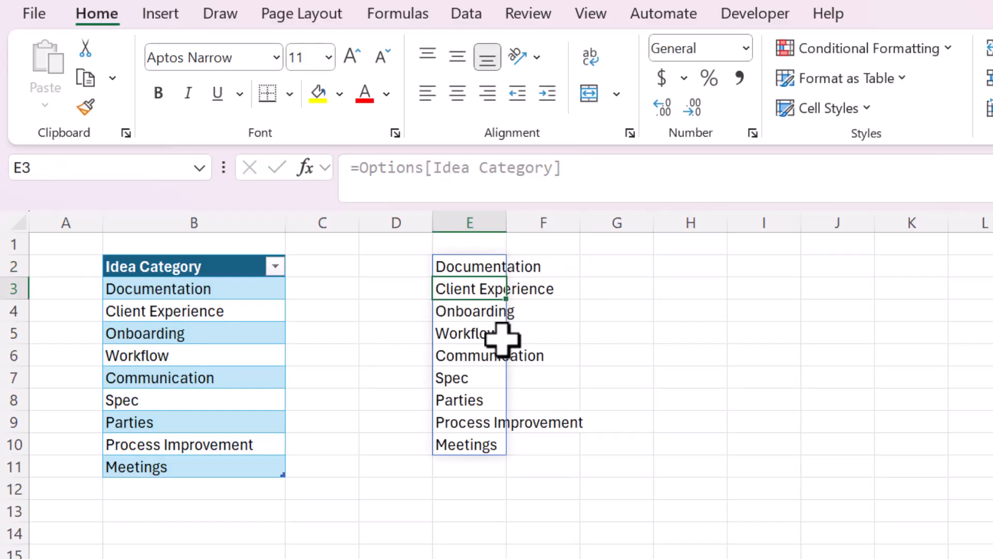
Step: Copy the reference Options[Idea Category] without the equals sign from the formula in E2, keeping the formula unchanged
{"action": "key", "text": "Up"}
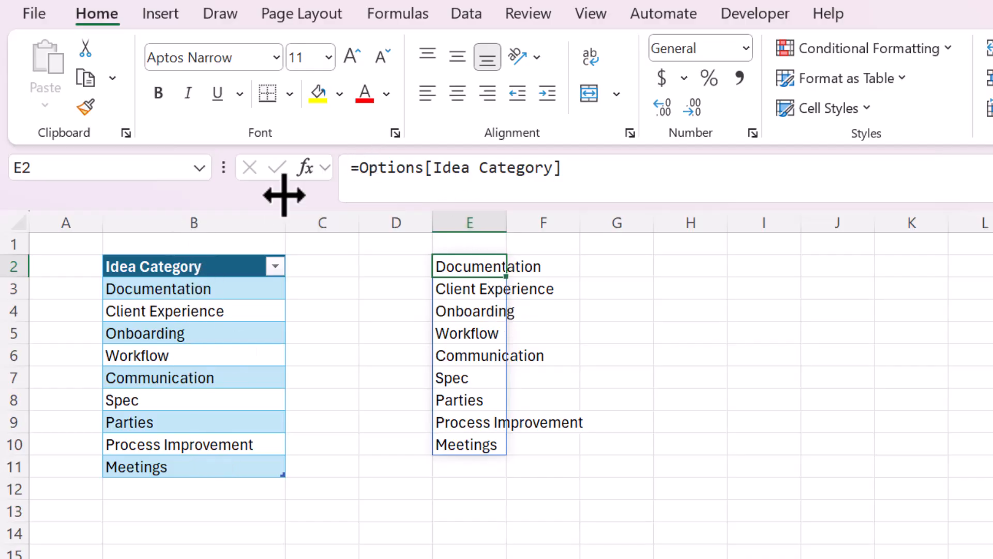
{"action": "left_click_drag", "start_coordinate": [356, 167], "coordinate": [643, 181]}
{"action": "left_click", "coordinate": [432, 171]}
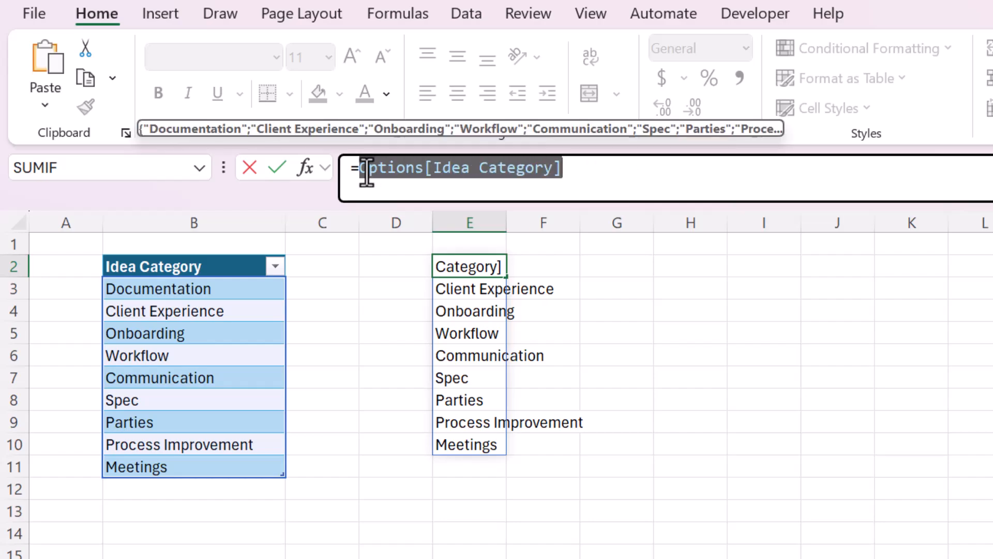
{"action": "left_click", "coordinate": [600, 164]}
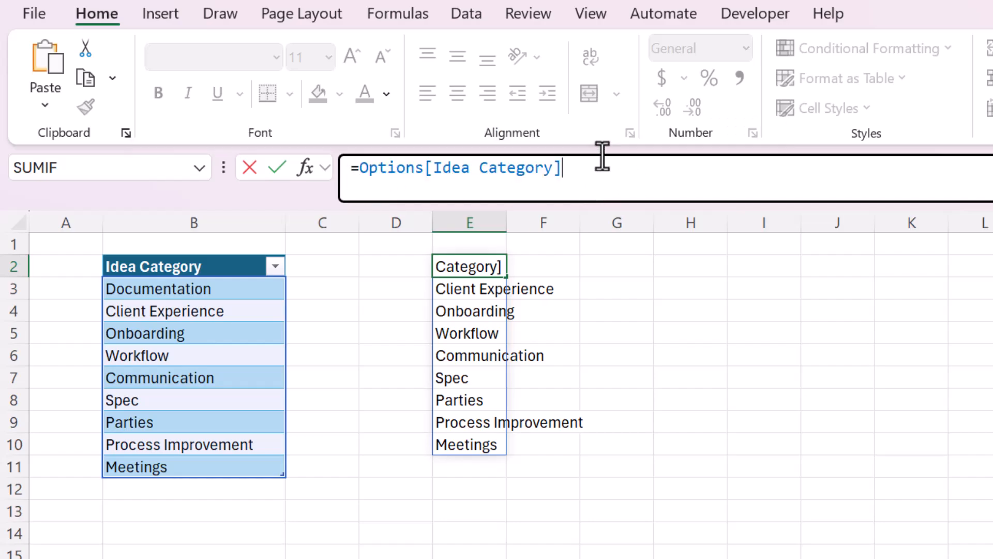
{"action": "key", "text": "Return"}
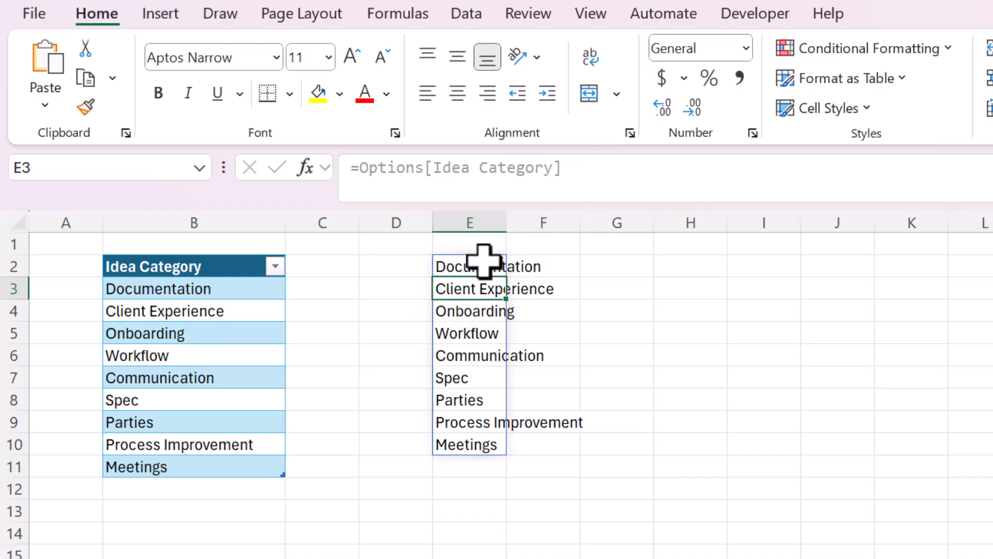
{"action": "left_click", "coordinate": [382, 270]}
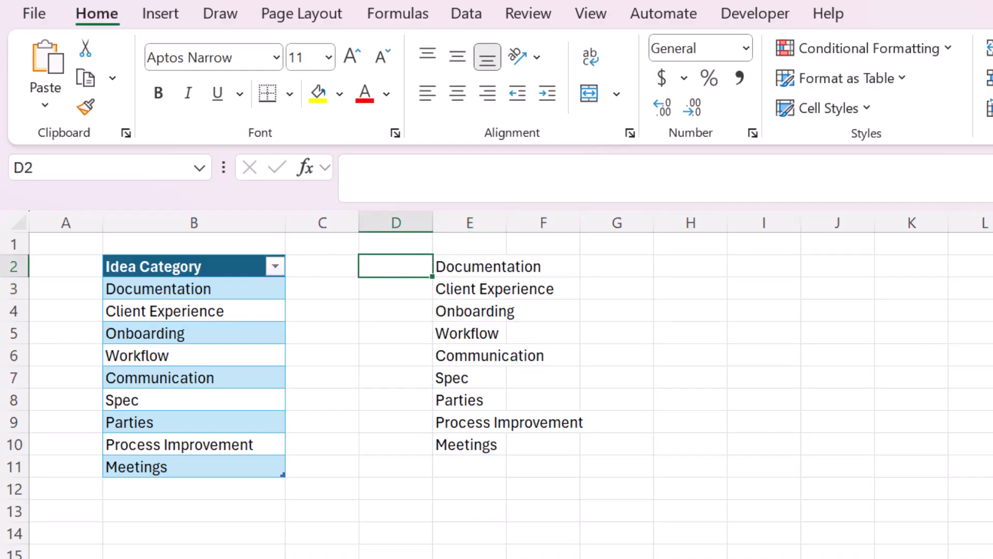
Step: On the Idea Form, set the list validation source of Idea Category cell D11 to =INDIRECT("Options[Idea Category]")
{"action": "key", "text": "ctrl+Page_Up"}
{"action": "left_click", "coordinate": [291, 415]}
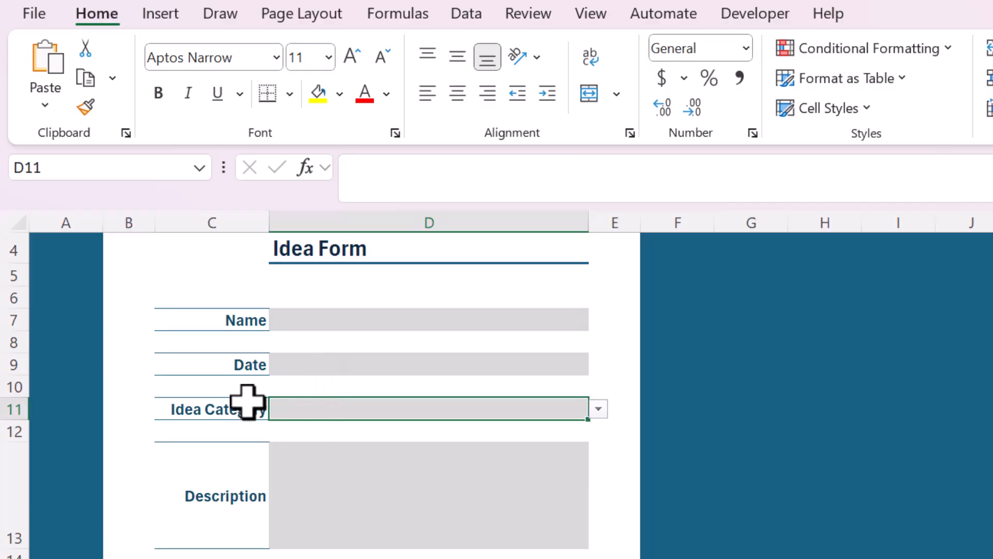
{"action": "left_click", "coordinate": [481, 13]}
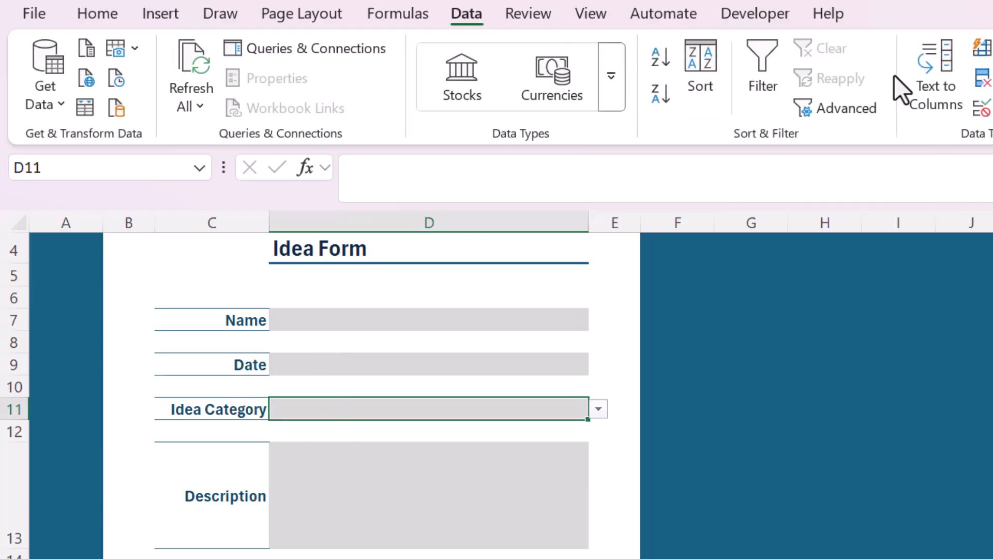
{"action": "left_click", "coordinate": [982, 108]}
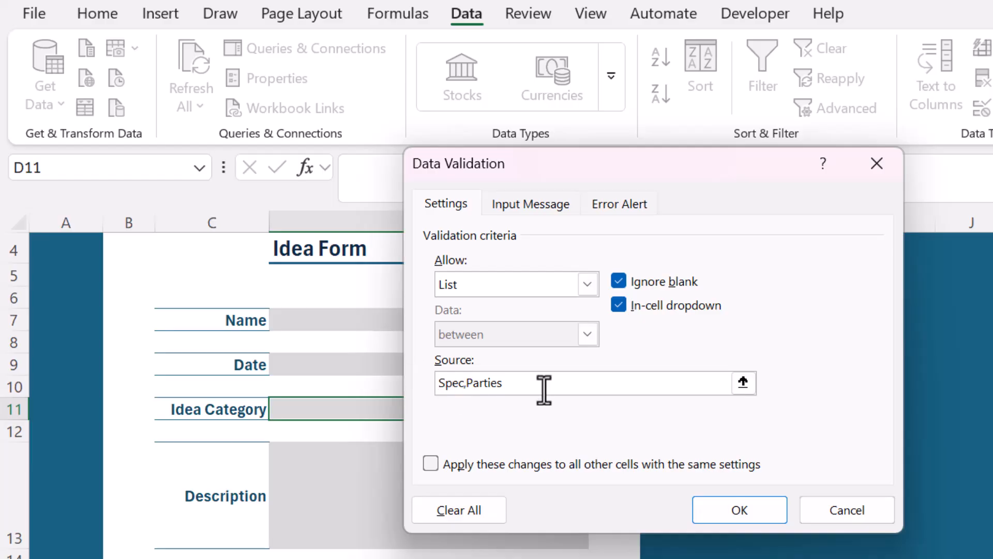
{"action": "key", "text": "BackSpace"}
{"action": "key", "text": "BackSpace"}
{"action": "key", "text": "BackSpace"}
{"action": "key", "text": "BackSpace"}
{"action": "key", "text": "BackSpace"}
{"action": "key", "text": "BackSpace"}
{"action": "key", "text": "BackSpace"}
{"action": "key", "text": "BackSpace"}
{"action": "key", "text": "BackSpace"}
{"action": "key", "text": "BackSpace"}
{"action": "key", "text": "BackSpace"}
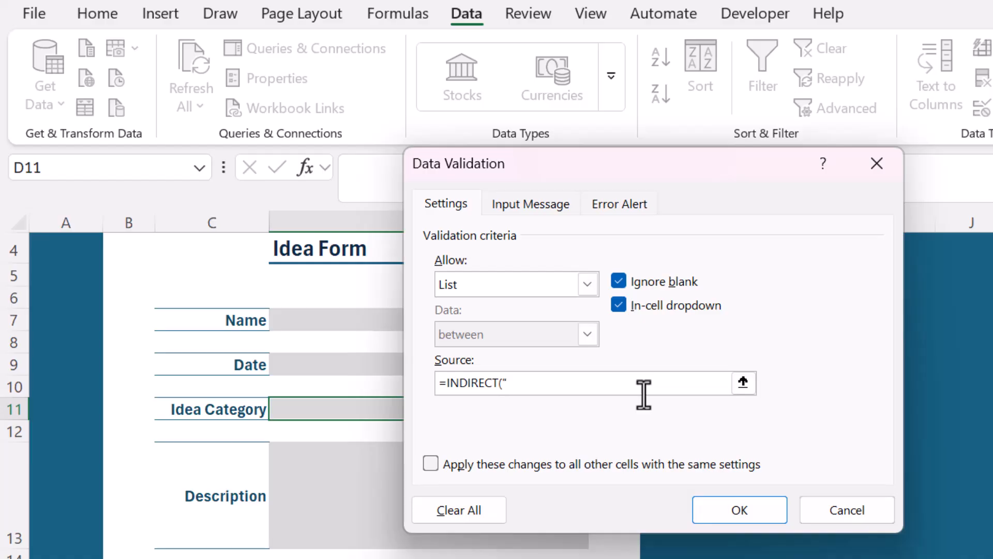
{"action": "type", "text": "Options[Idea Category]"}
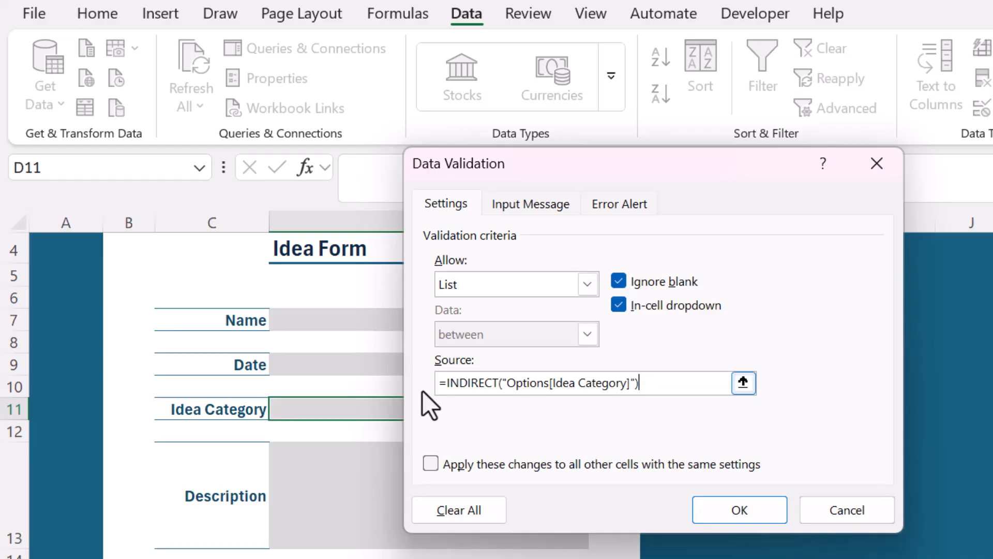
{"action": "left_click", "coordinate": [753, 519]}
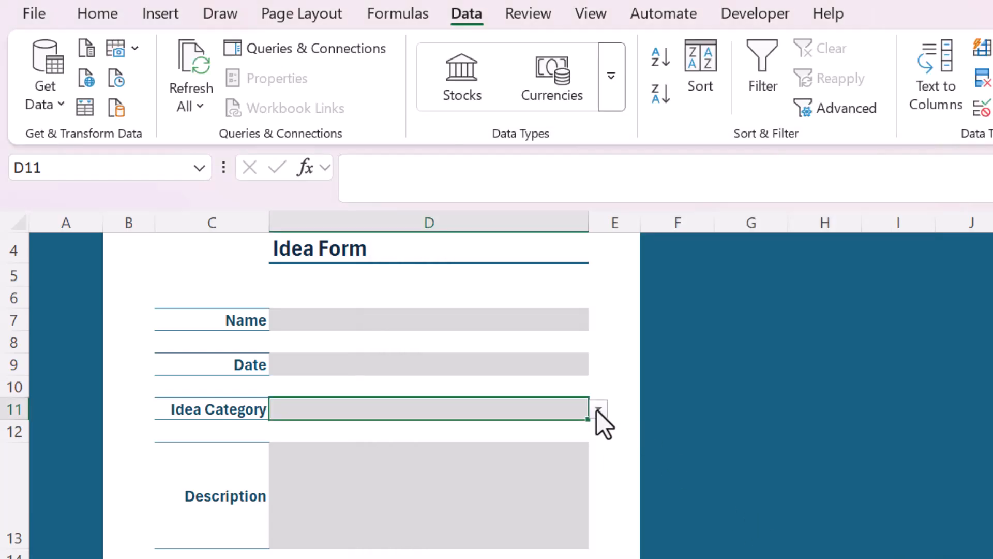
Step: Check the choices offered by the Idea Category dropdown on the form without picking one
{"action": "left_click", "coordinate": [598, 409]}
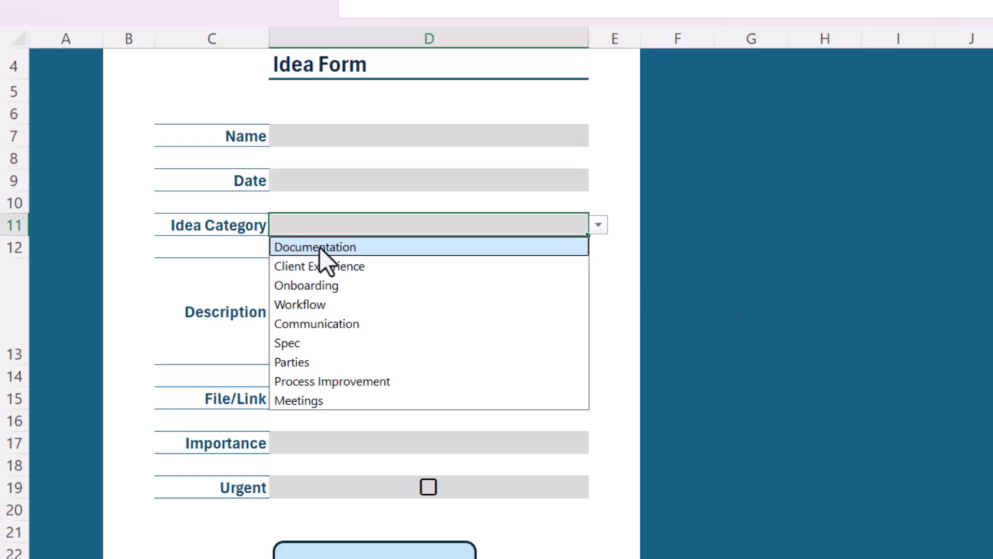
{"action": "left_click", "coordinate": [659, 319]}
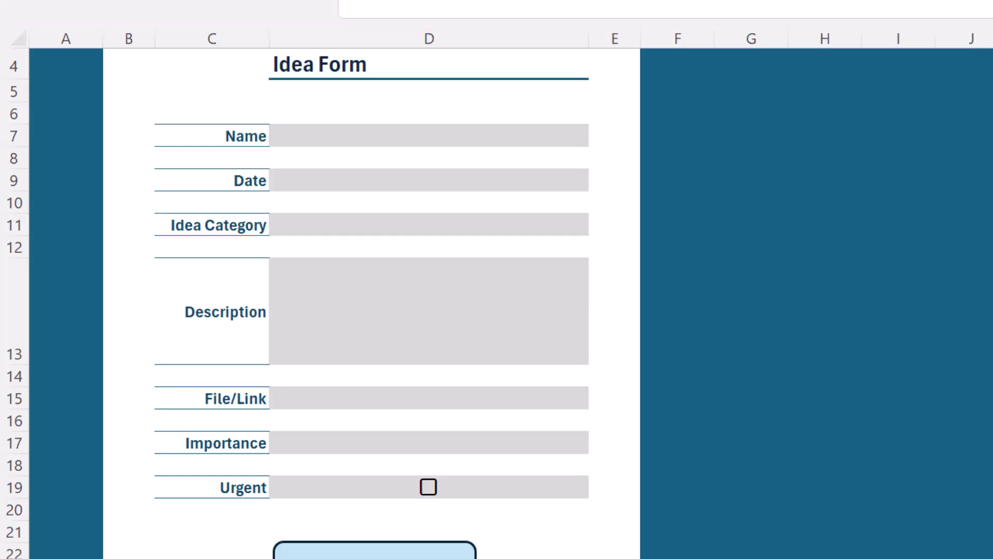
{"action": "left_click", "coordinate": [708, 368]}
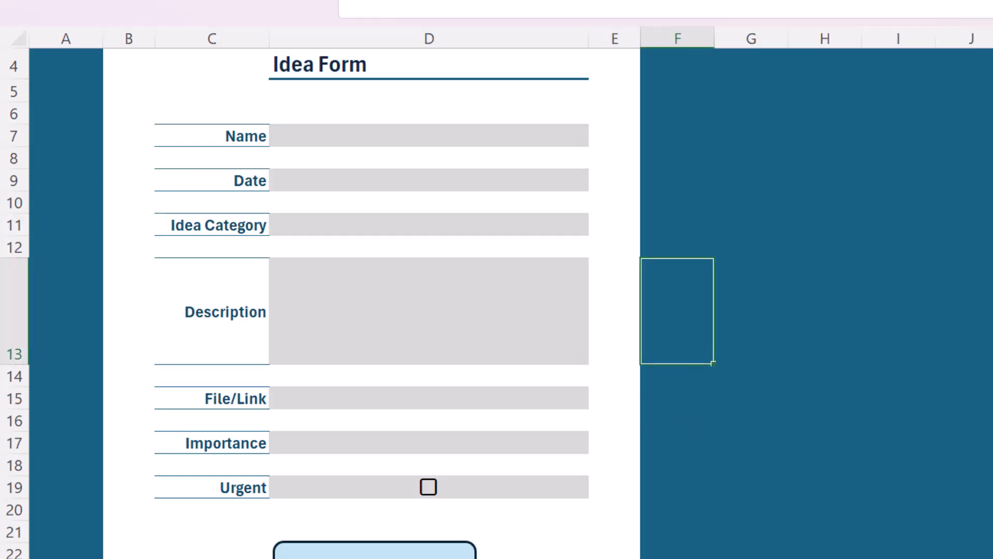
Step: Delete row 3, which holds the Documentation category, from the sheet with the Options table
{"action": "left_click", "coordinate": [302, 556]}
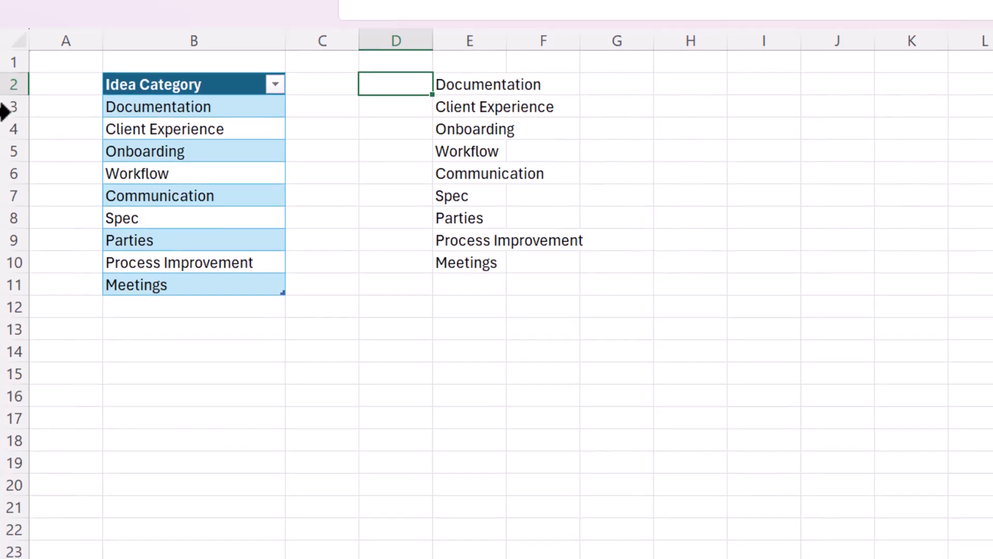
{"action": "right_click", "coordinate": [8, 107]}
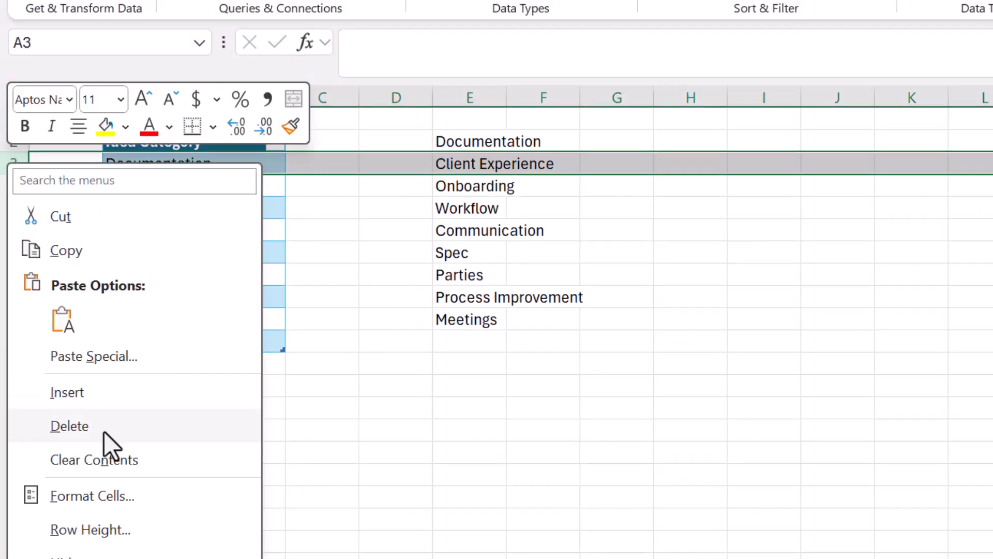
{"action": "left_click", "coordinate": [104, 431]}
{"action": "left_click", "coordinate": [293, 453]}
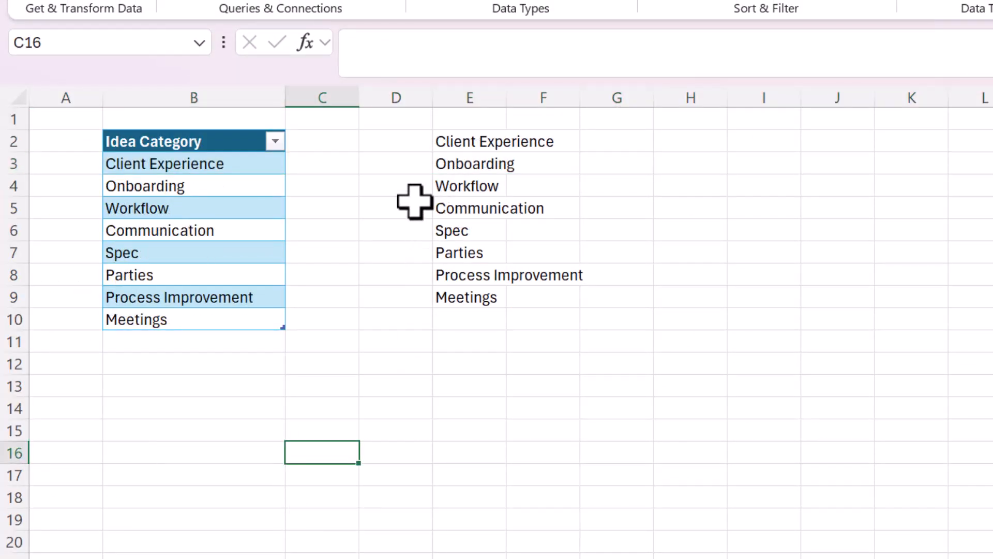
Step: Examine the table reference in the formula of cell E2, leaving the formula unchanged
{"action": "left_click", "coordinate": [457, 138]}
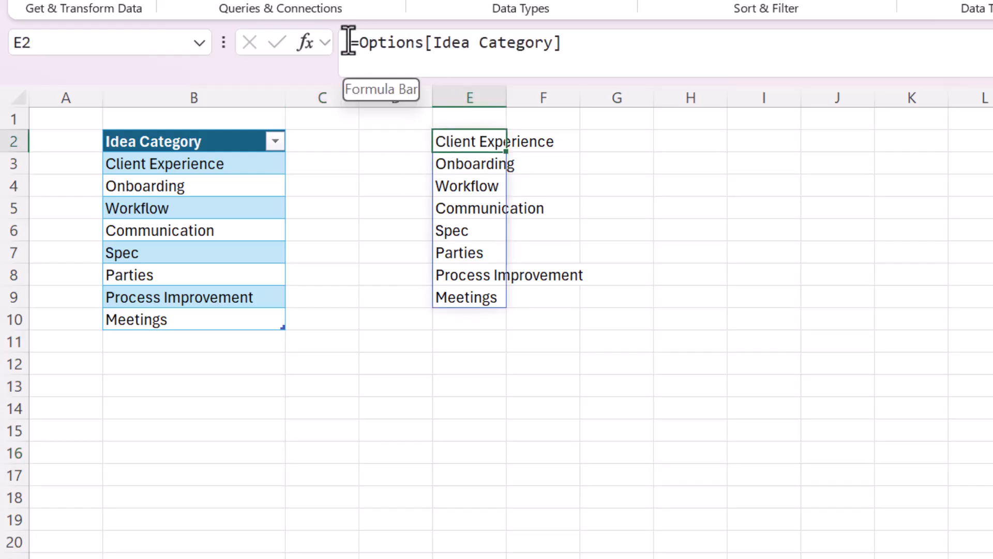
{"action": "left_click_drag", "start_coordinate": [358, 42], "coordinate": [579, 45]}
{"action": "left_click", "coordinate": [593, 49]}
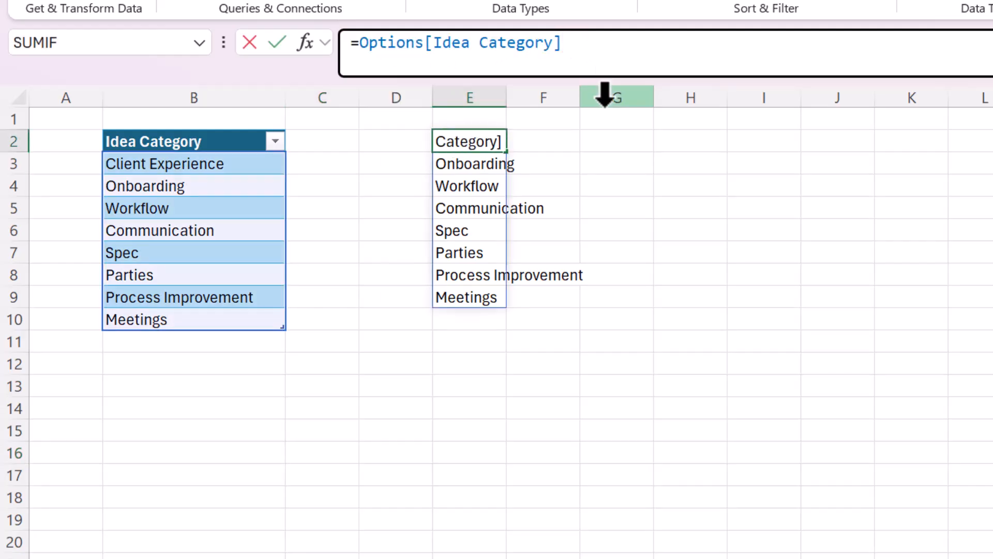
{"action": "key", "text": "Return"}
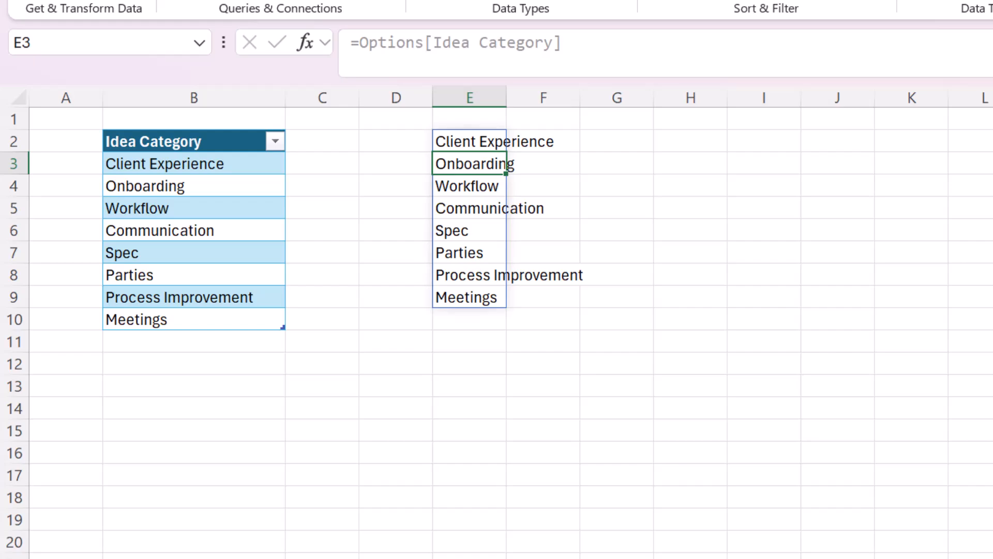
Step: Return to the Idea Form and check whether its Idea Category dropdown reflects the deleted category
{"action": "key", "text": "ctrl+Page_Up"}
{"action": "left_click", "coordinate": [568, 286]}
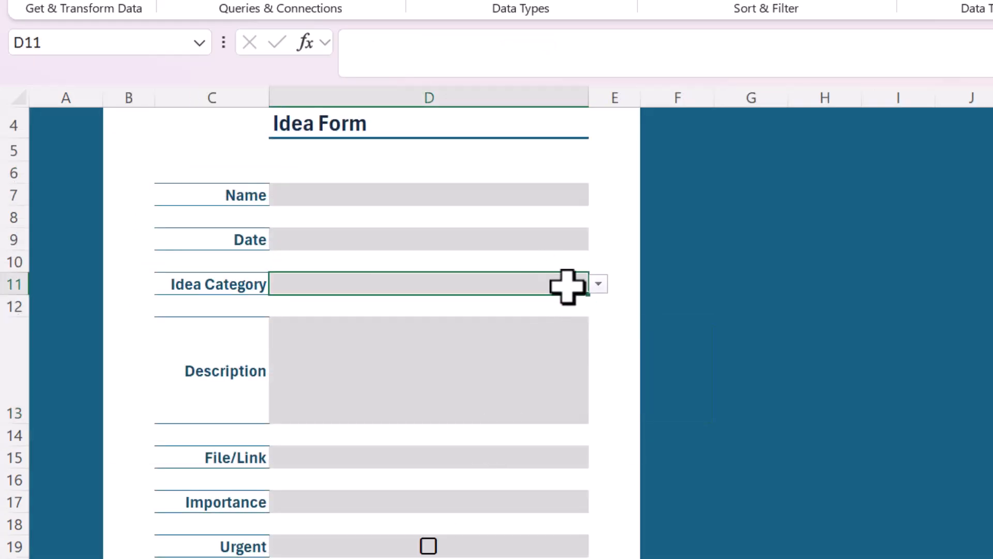
{"action": "left_click", "coordinate": [599, 287]}
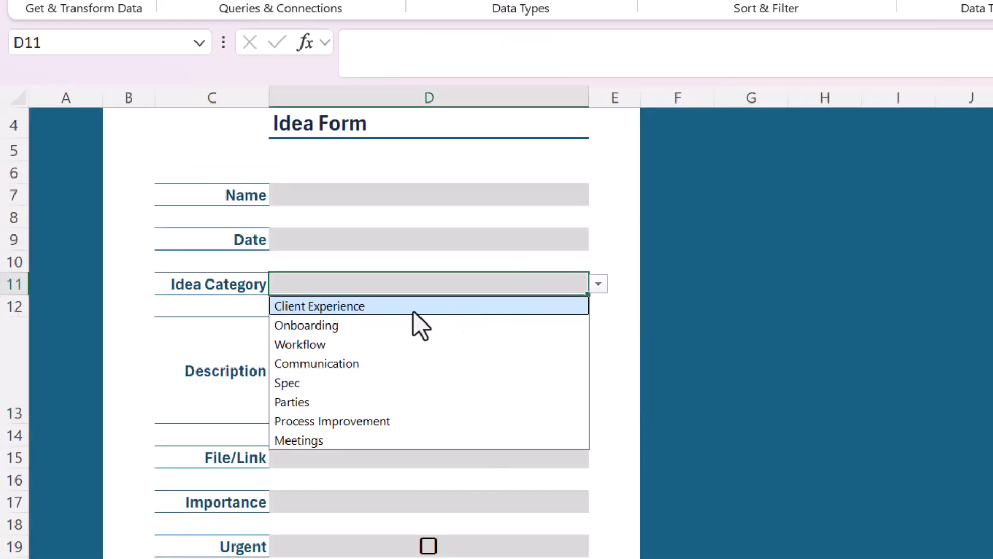
{"action": "left_click", "coordinate": [768, 350]}
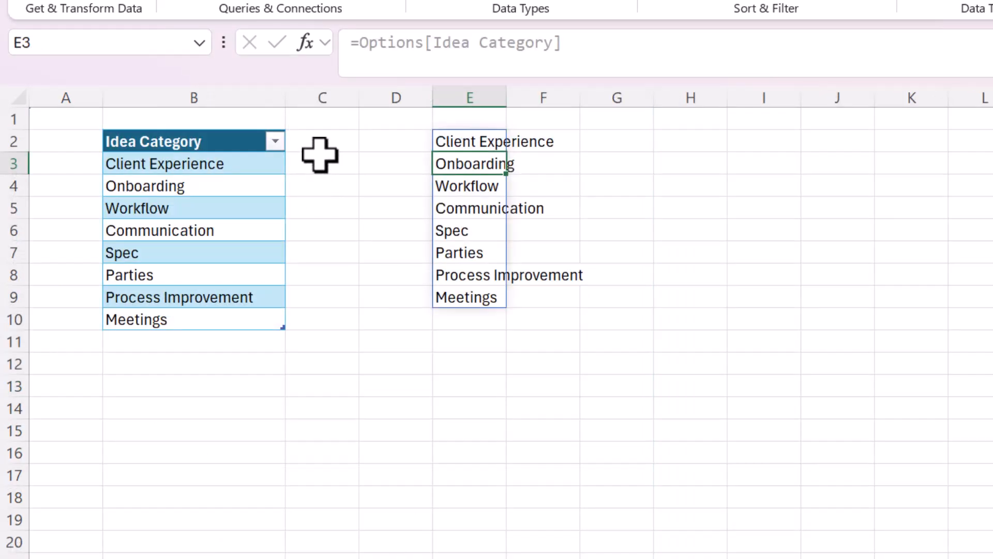
Step: Add an Approved column to the Options table from cell C2 and widen column C to fit the header
{"action": "left_click", "coordinate": [319, 158]}
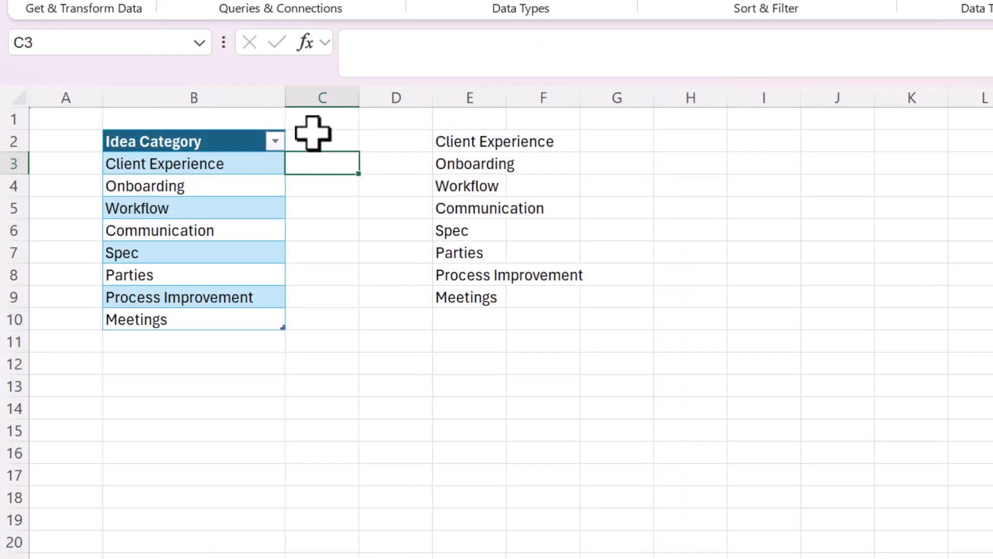
{"action": "left_click", "coordinate": [318, 138]}
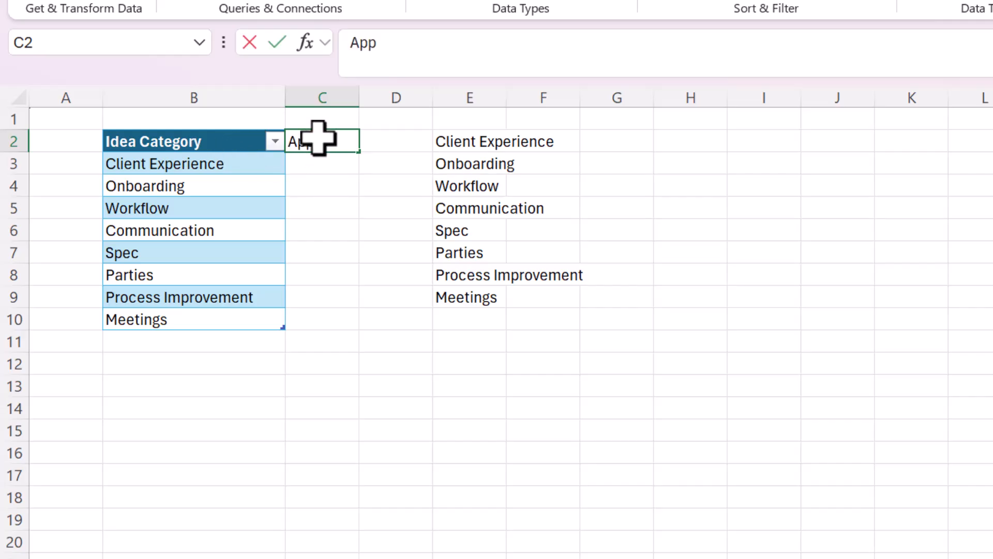
{"action": "key", "text": "Return"}
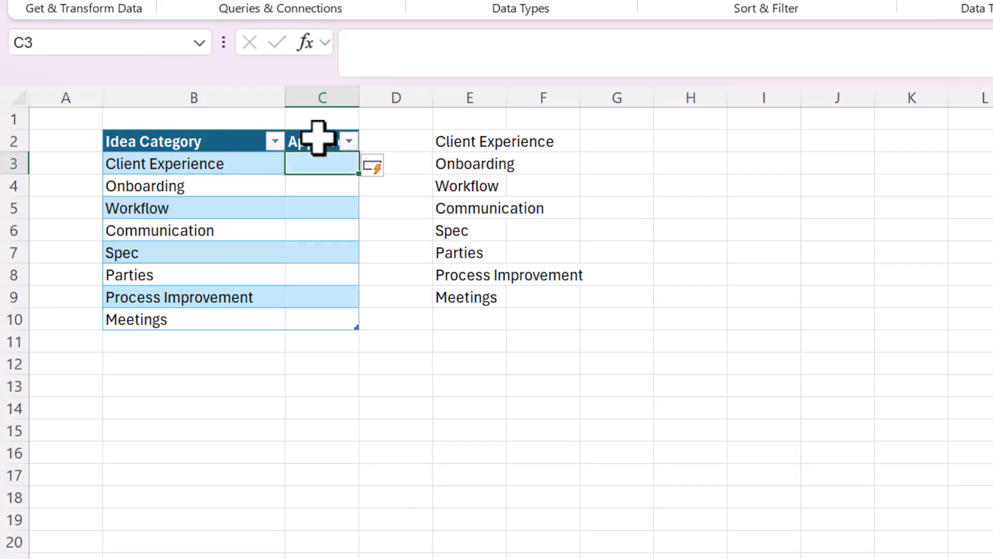
{"action": "left_click_drag", "start_coordinate": [362, 97], "coordinate": [395, 96]}
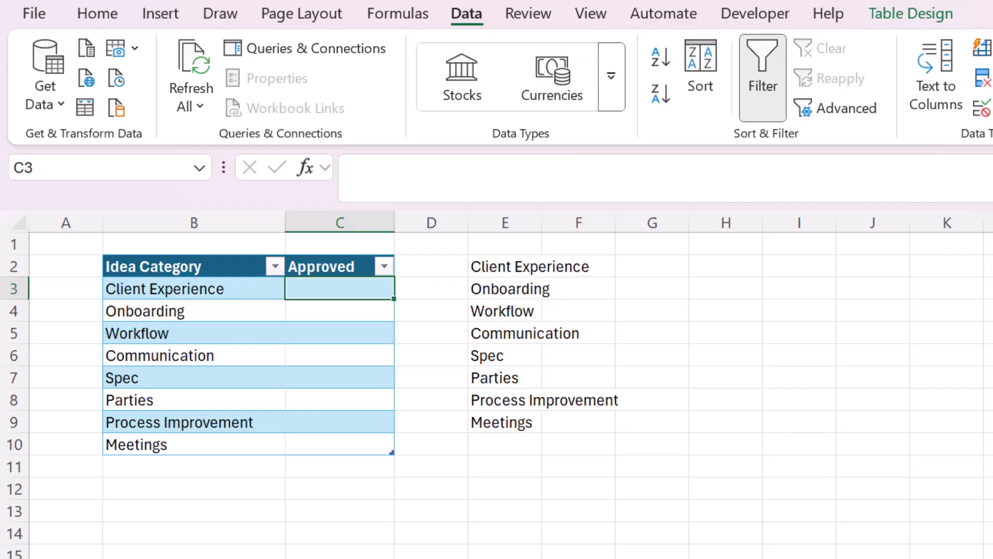
Step: Insert checkboxes in the Approved column cells C3:C10
{"action": "key", "text": "ctrl+Page_Up"}
{"action": "key", "text": "ctrl+Page_Down"}
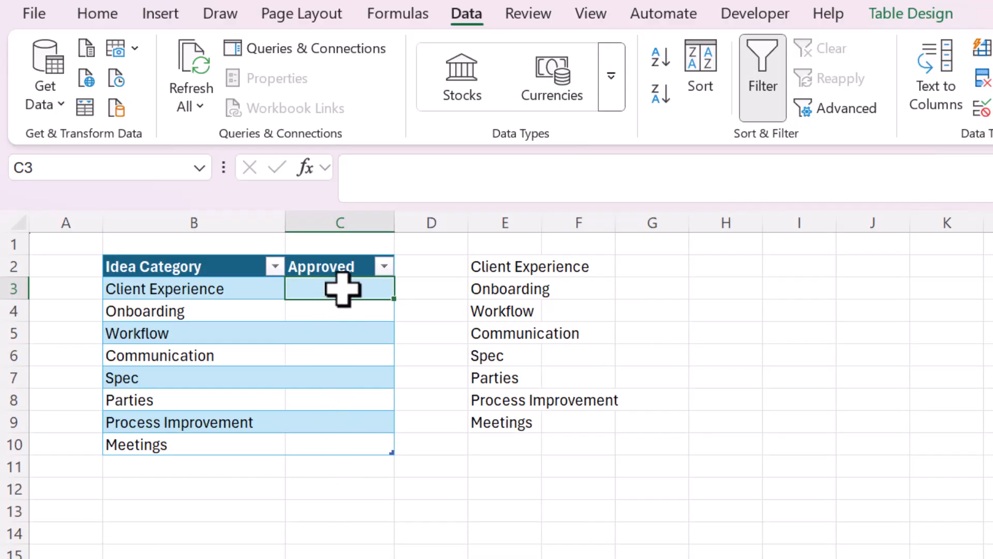
{"action": "left_click_drag", "start_coordinate": [341, 288], "coordinate": [355, 443]}
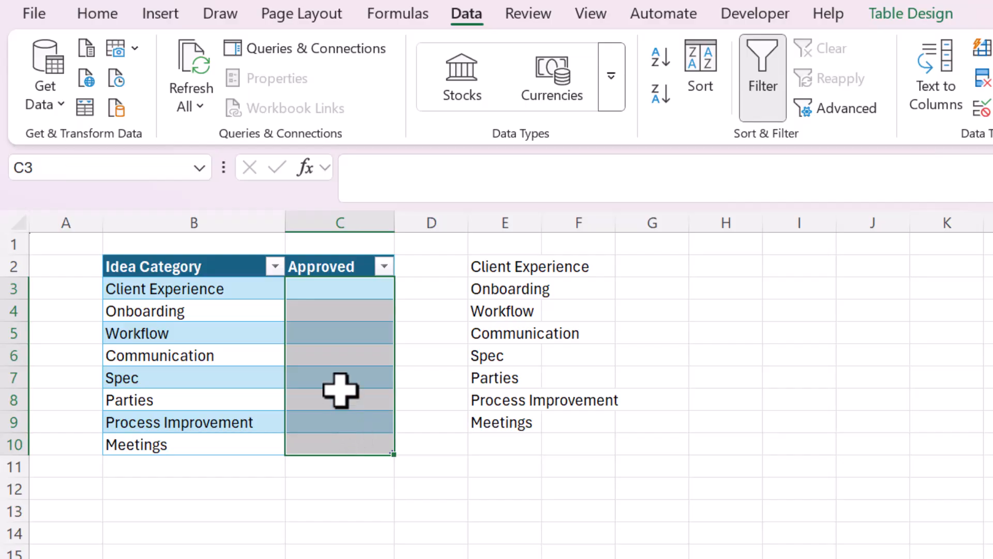
{"action": "left_click", "coordinate": [171, 22]}
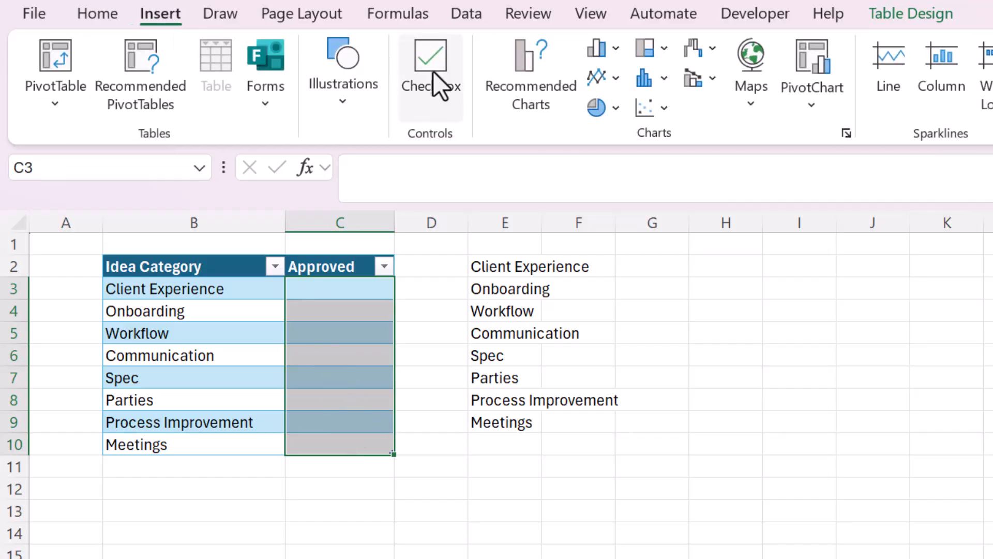
{"action": "left_click", "coordinate": [446, 75]}
{"action": "left_click", "coordinate": [411, 327]}
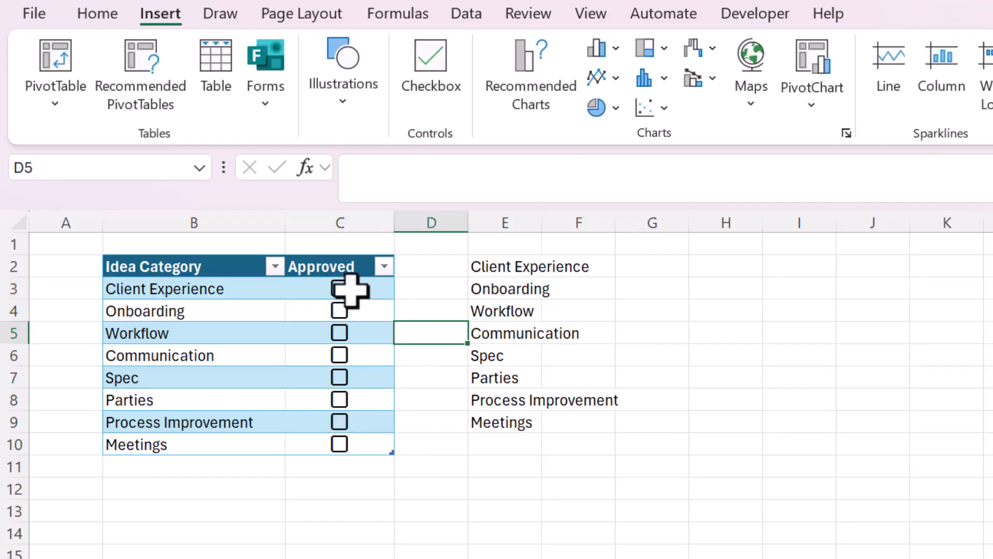
Step: Mark Client Experience, Onboarding and Workflow as approved by ticking their checkboxes
{"action": "left_click", "coordinate": [343, 286]}
{"action": "left_click", "coordinate": [339, 288]}
{"action": "left_click", "coordinate": [340, 310]}
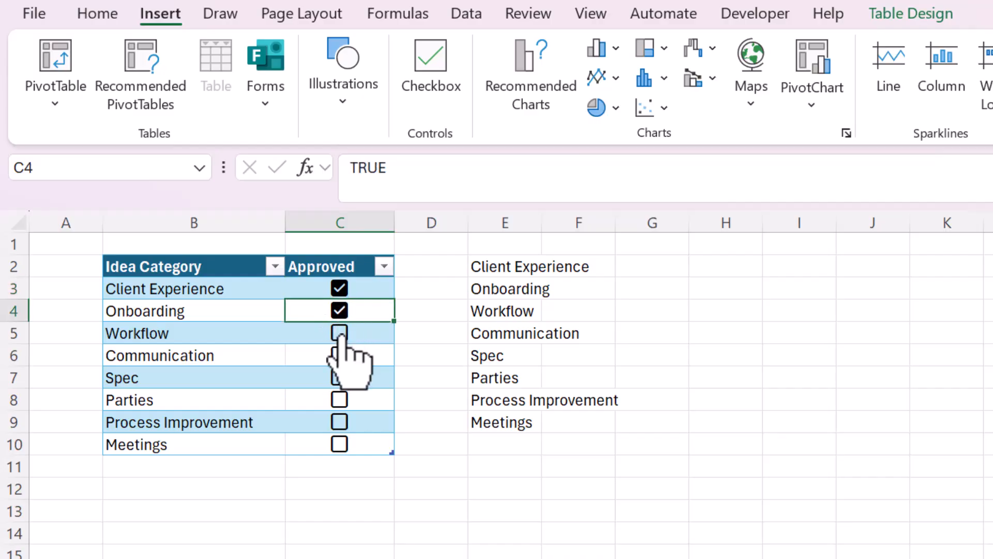
{"action": "left_click", "coordinate": [340, 332]}
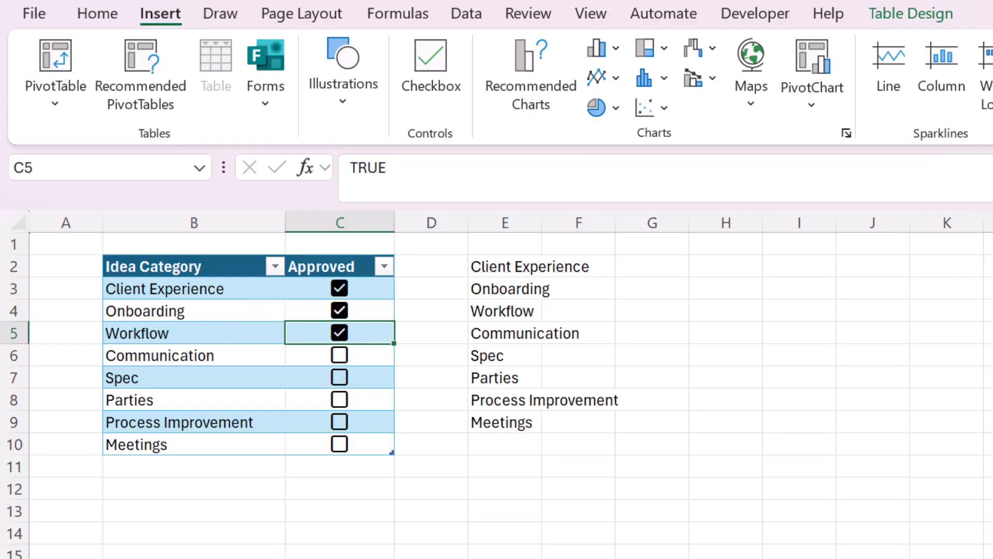
{"action": "key", "text": "ctrl+Page_Up"}
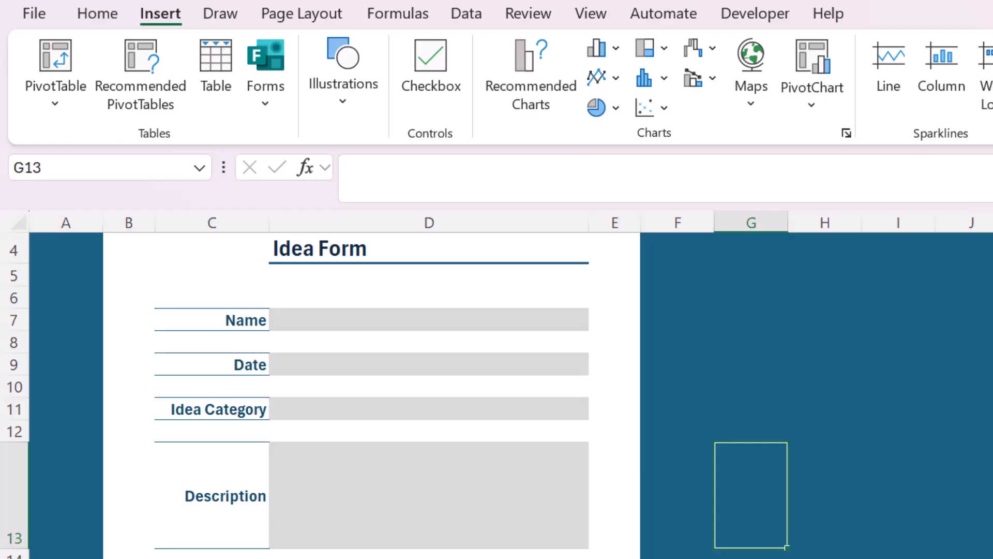
{"action": "left_click", "coordinate": [308, 413]}
{"action": "key", "text": "ctrl+Page_Down"}
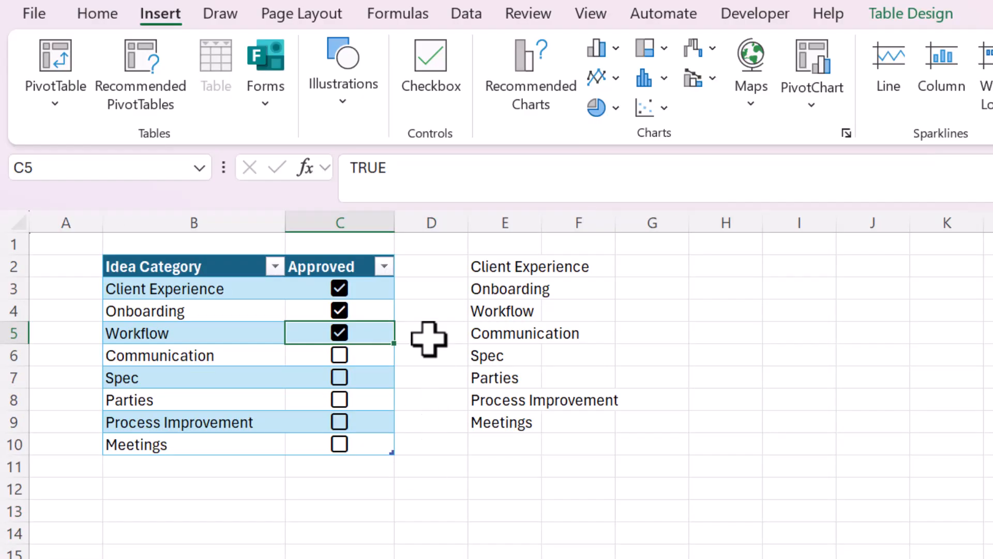
Step: Change the formula in cell E2 to =FILTER(Options[Idea Category],Options[Approved]=TRUE) so only approved categories are returned
{"action": "left_click", "coordinate": [492, 271]}
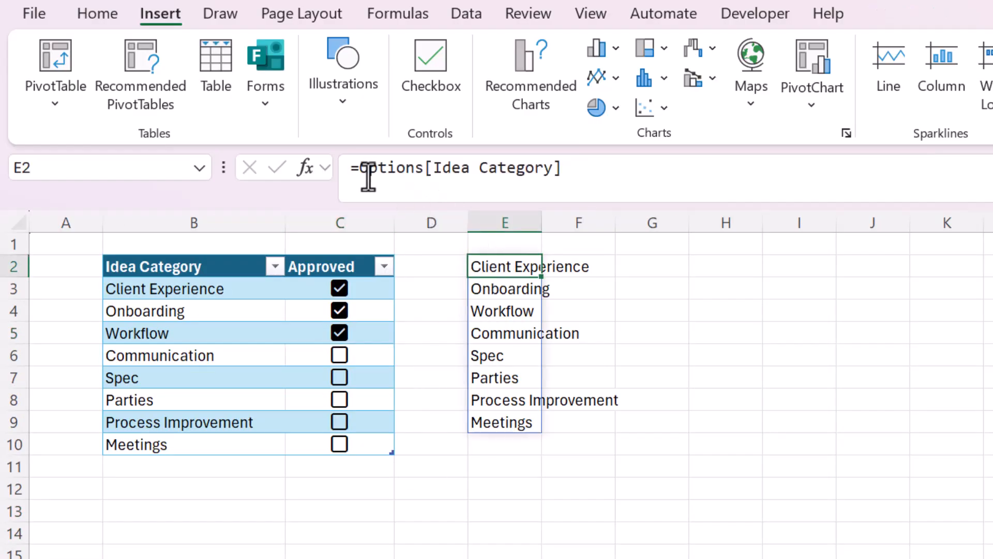
{"action": "left_click", "coordinate": [354, 167]}
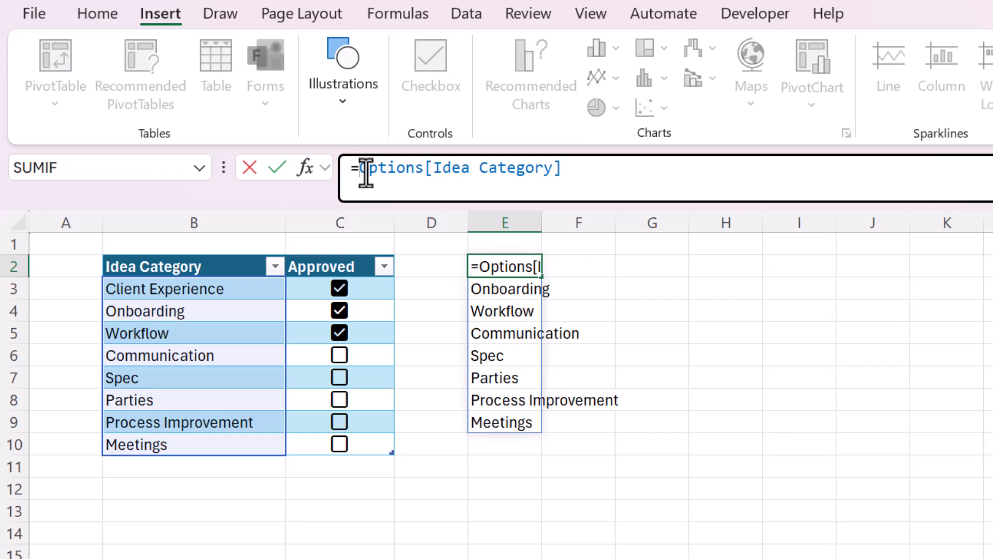
{"action": "type", "text": "FILTER"}
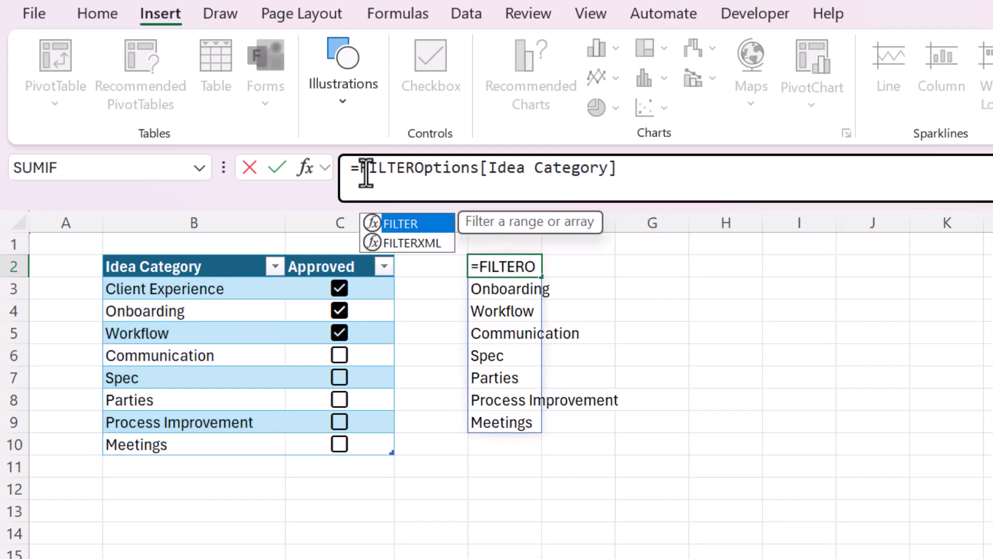
{"action": "type", "text": "("}
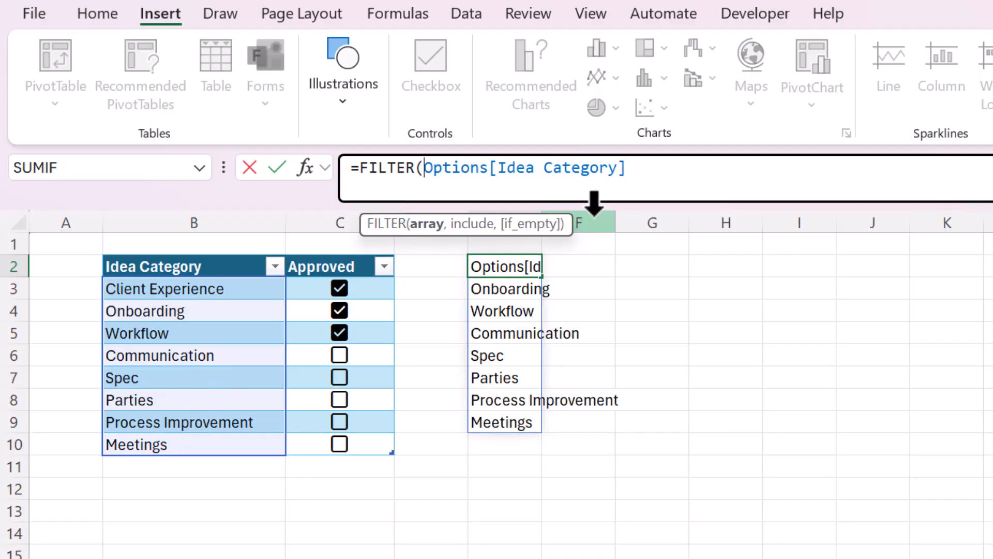
{"action": "type", "text": ","}
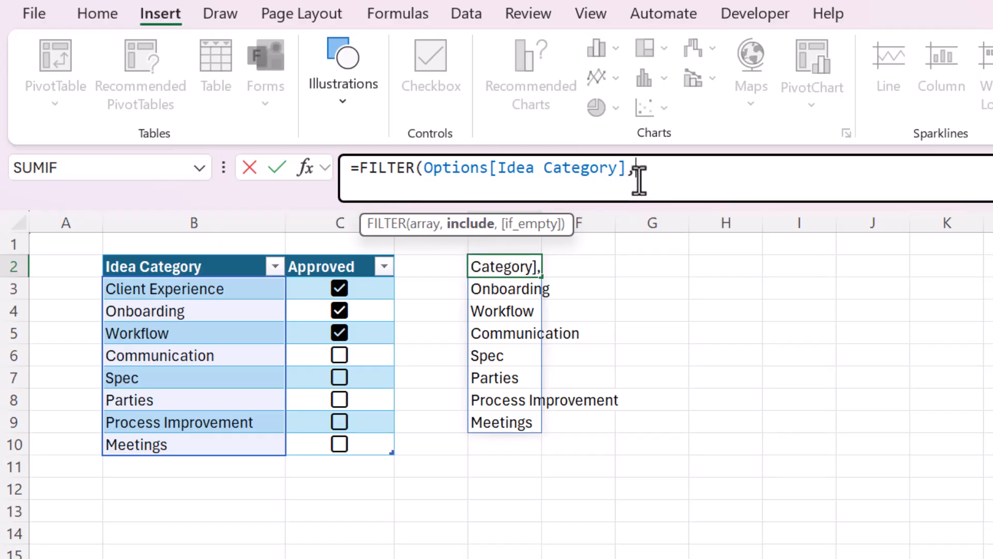
{"action": "left_click", "coordinate": [316, 256]}
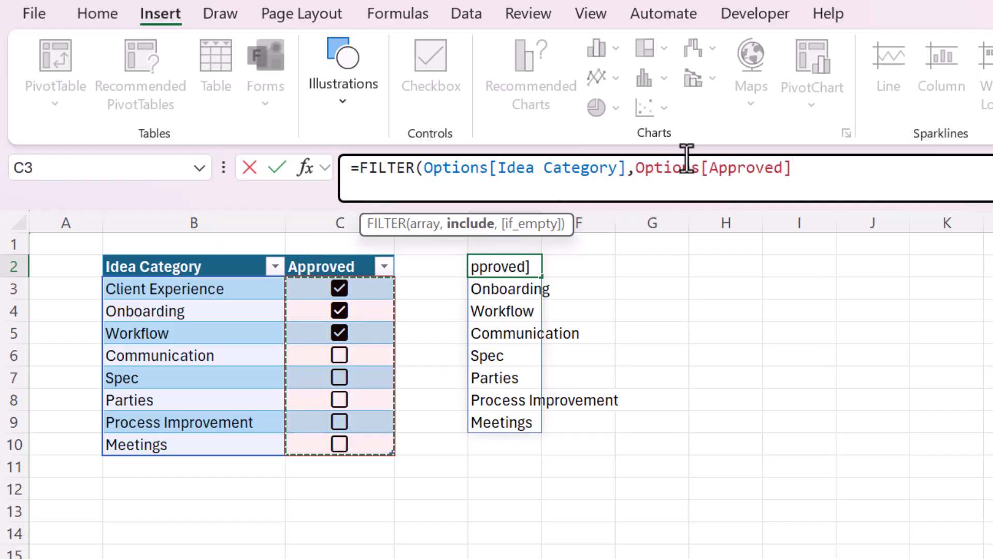
{"action": "type", "text": "="}
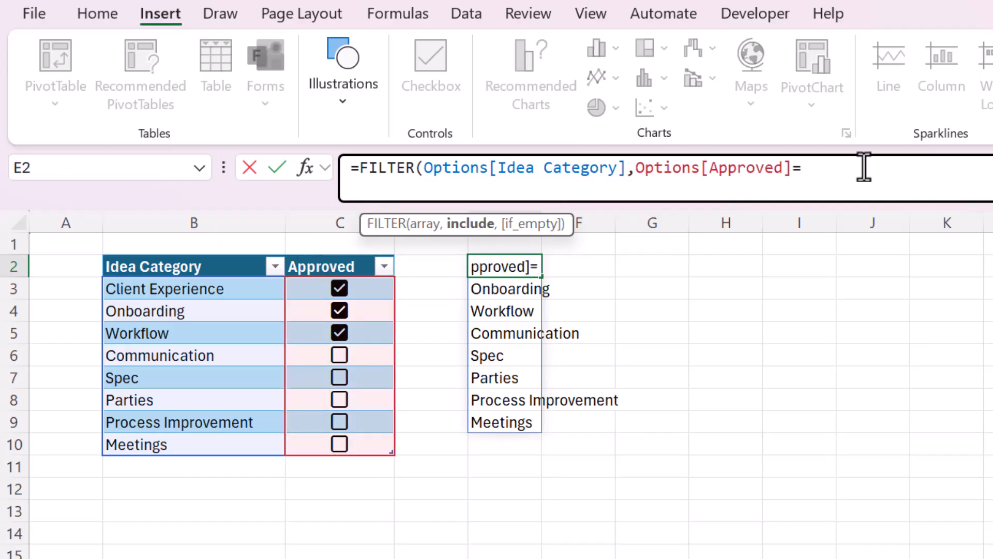
{"action": "type", "text": "TRUE"}
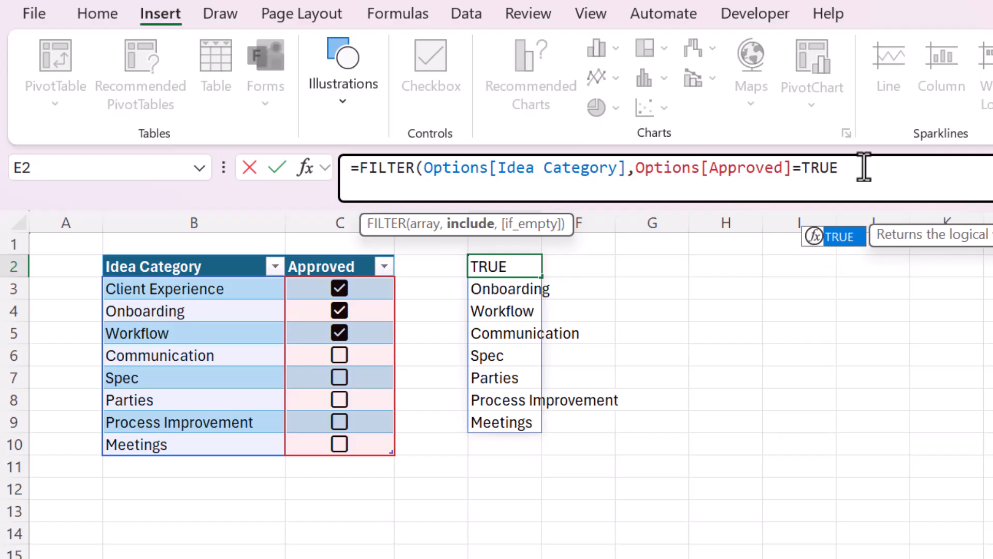
{"action": "left_click", "coordinate": [340, 309]}
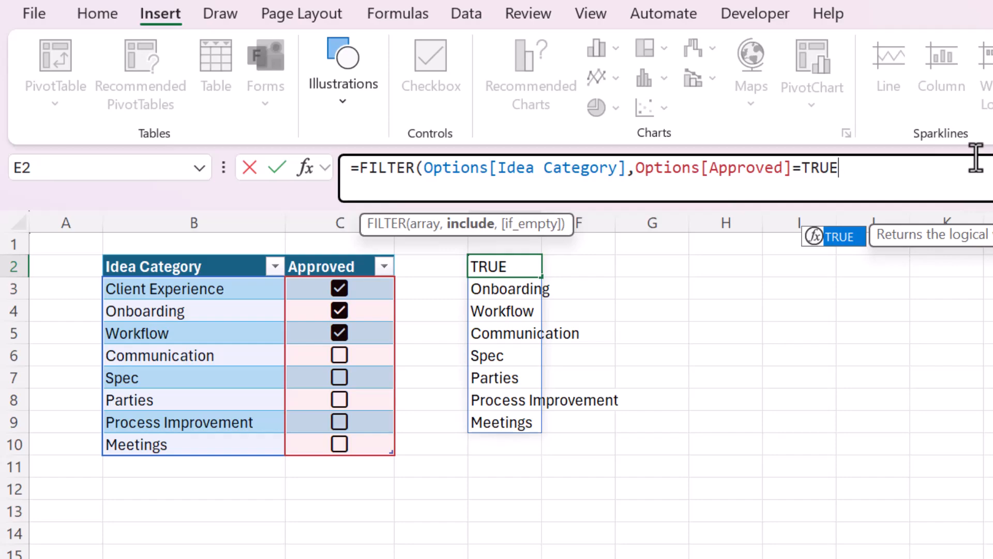
{"action": "type", "text": ")"}
{"action": "key", "text": "Return"}
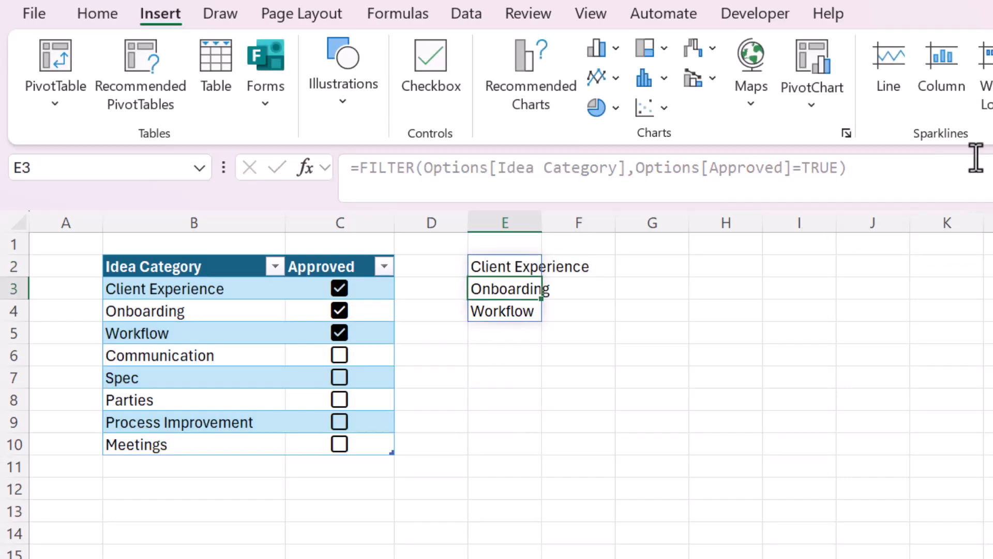
{"action": "key", "text": "Up"}
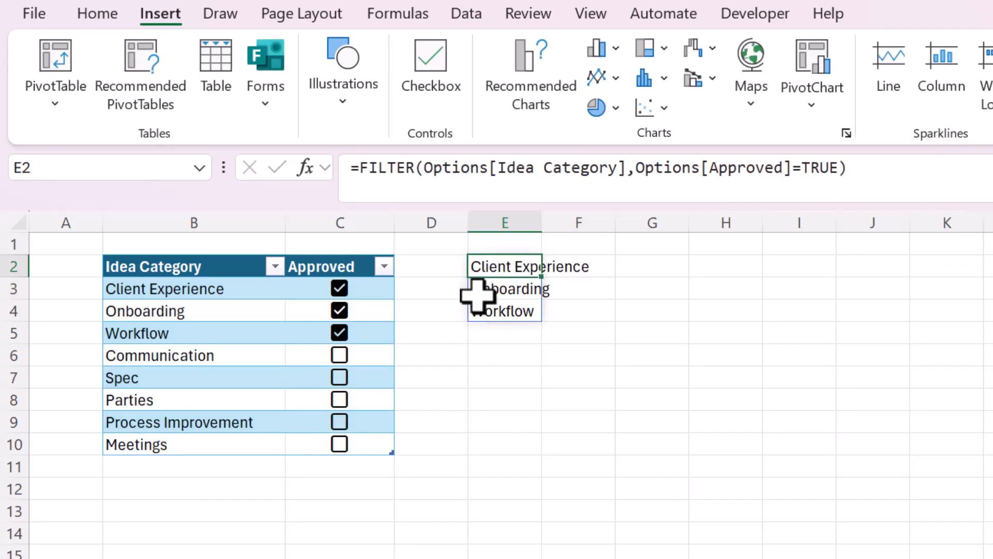
Step: Tick Spec and Meetings as approved, untick Workflow and Onboarding, and review the filtered list and its formula in E2
{"action": "left_click", "coordinate": [339, 377]}
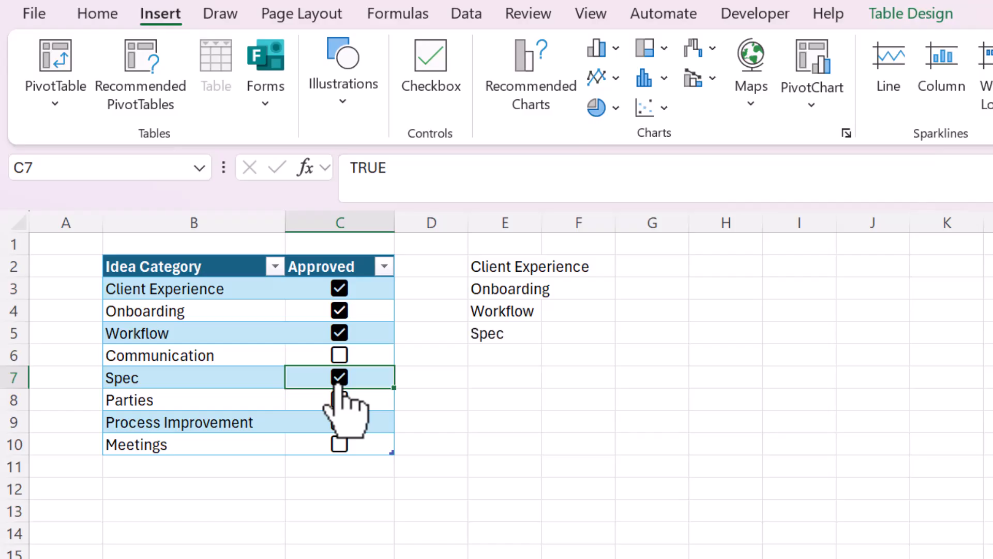
{"action": "left_click", "coordinate": [339, 444]}
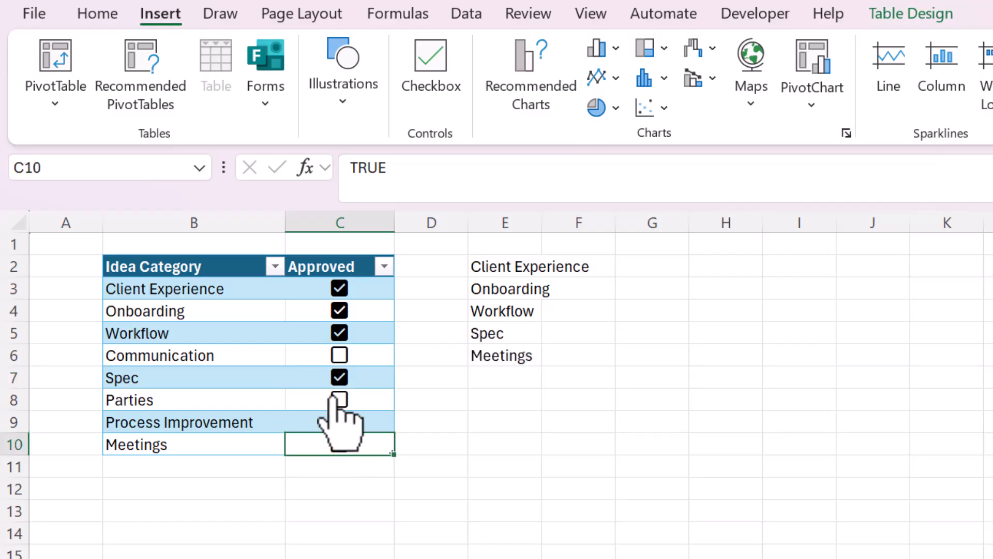
{"action": "left_click", "coordinate": [340, 332]}
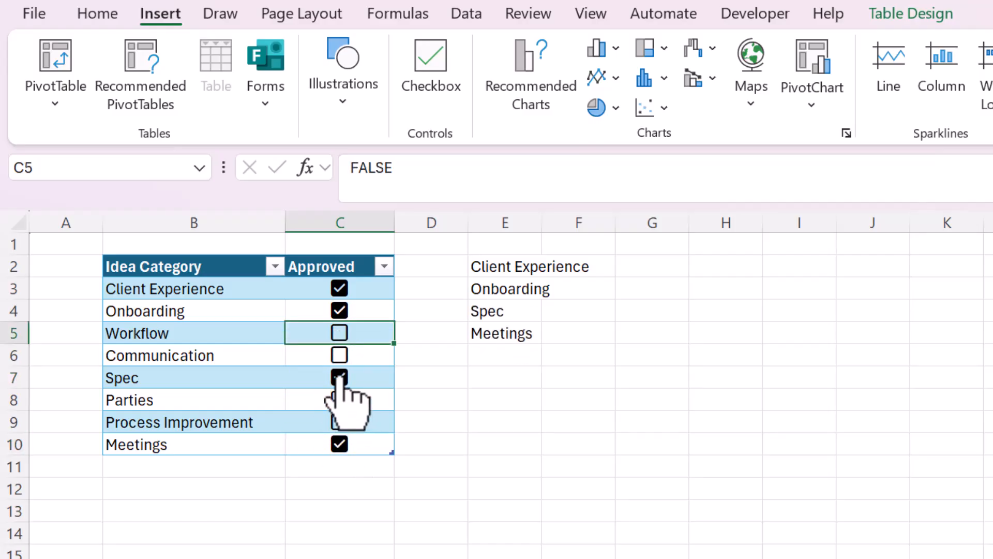
{"action": "left_click", "coordinate": [340, 310]}
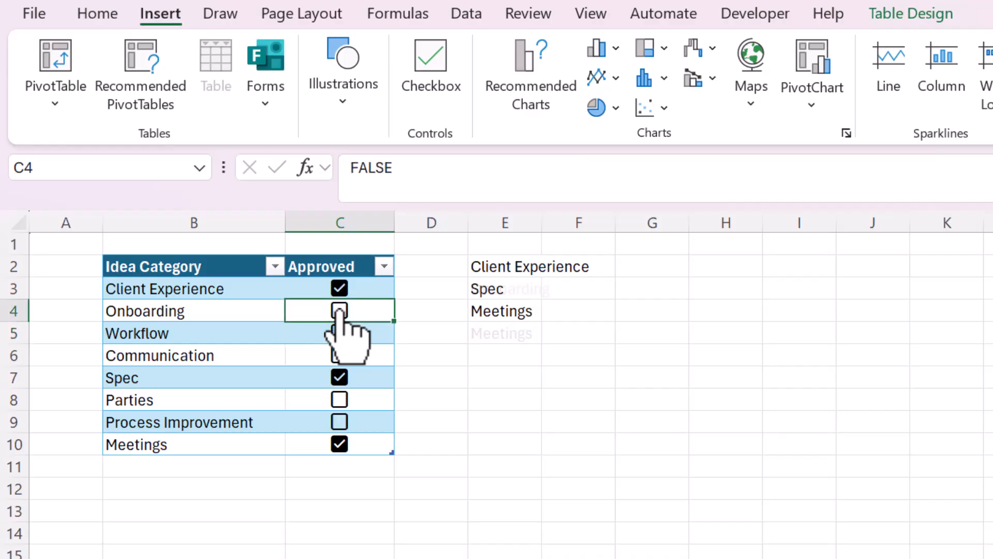
{"action": "left_click", "coordinate": [524, 267]}
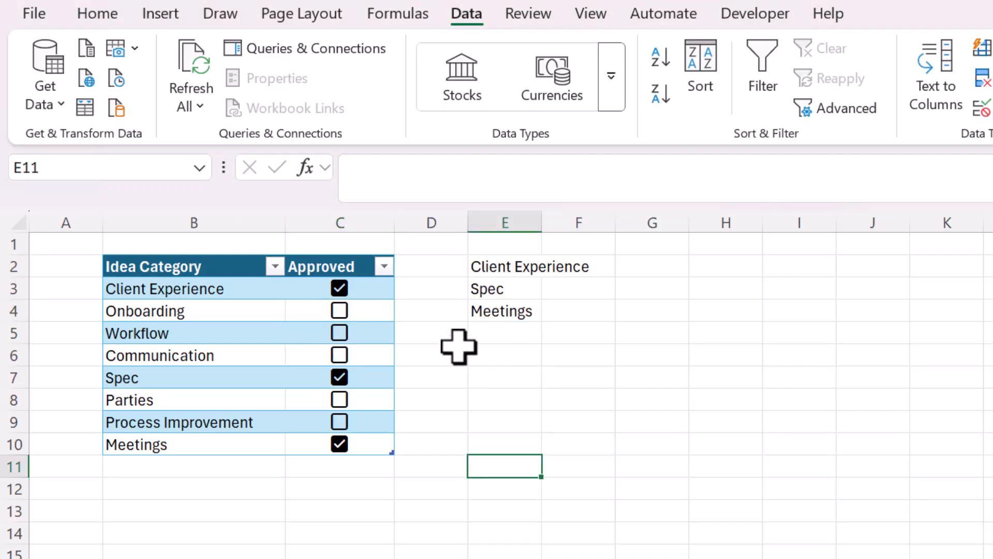
{"action": "left_click", "coordinate": [455, 336]}
{"action": "left_click", "coordinate": [528, 340]}
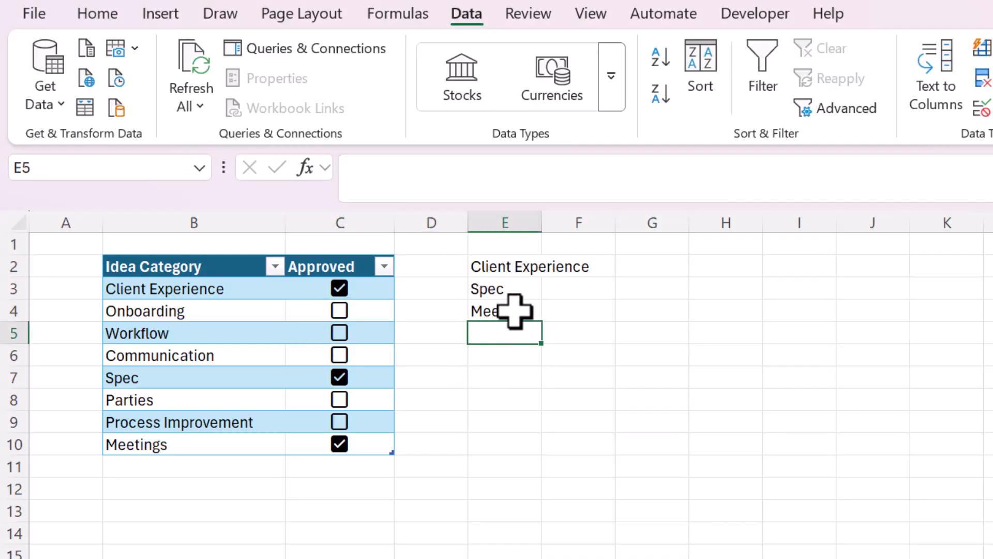
{"action": "left_click", "coordinate": [505, 266]}
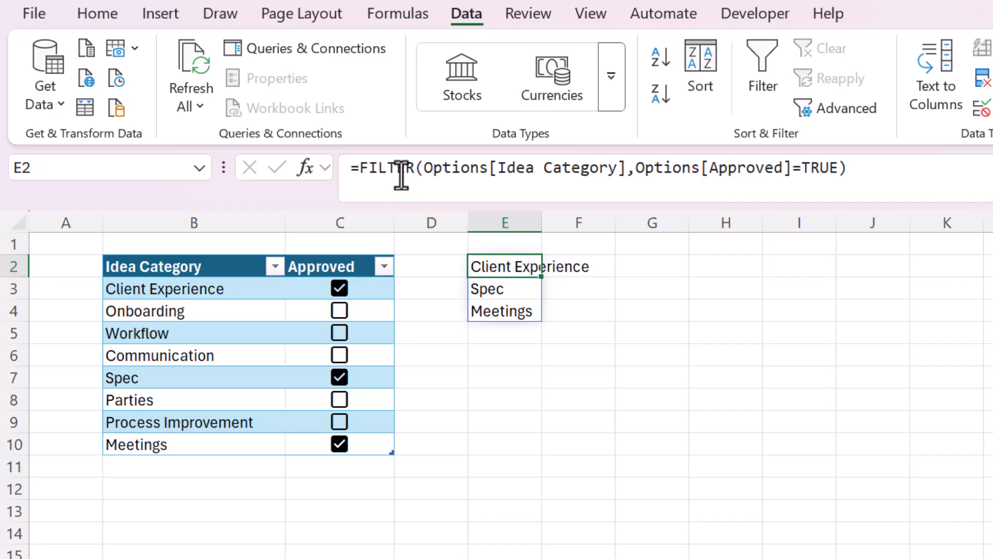
{"action": "left_click", "coordinate": [558, 451]}
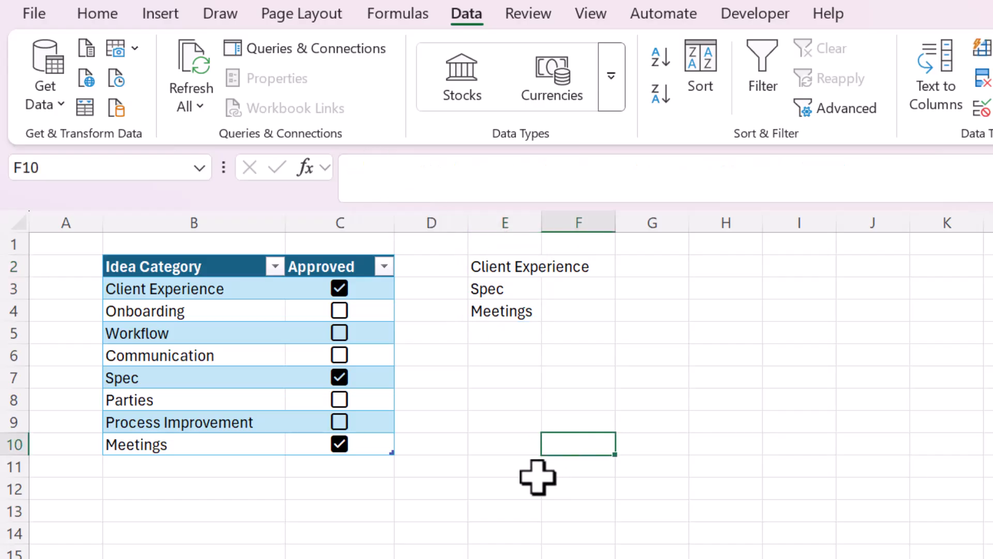
{"action": "left_click", "coordinate": [501, 265]}
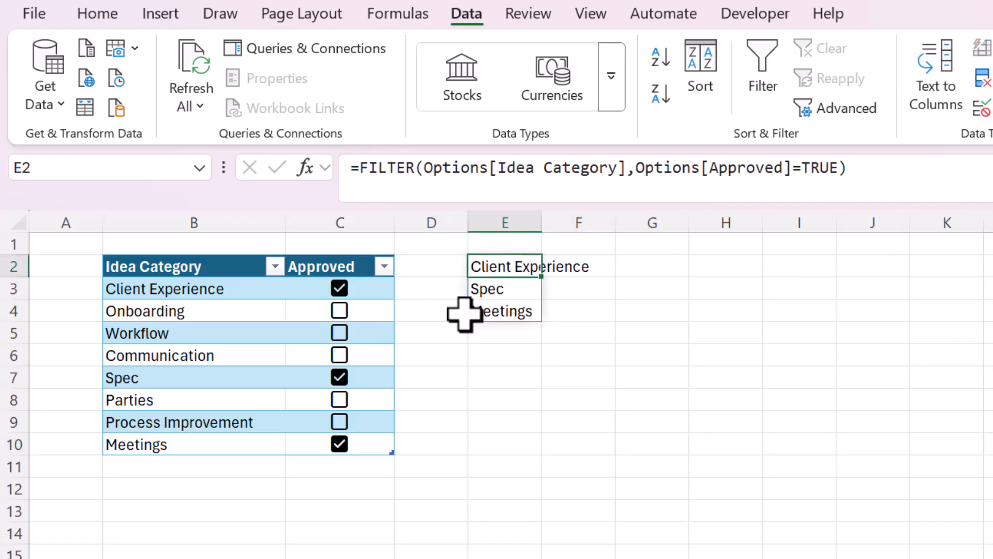
Step: Set the list validation source of the Idea Form's Idea Category cell to =Sheet2!$E$2# and check the dropdown's choices
{"action": "key", "text": "ctrl+Page_Up"}
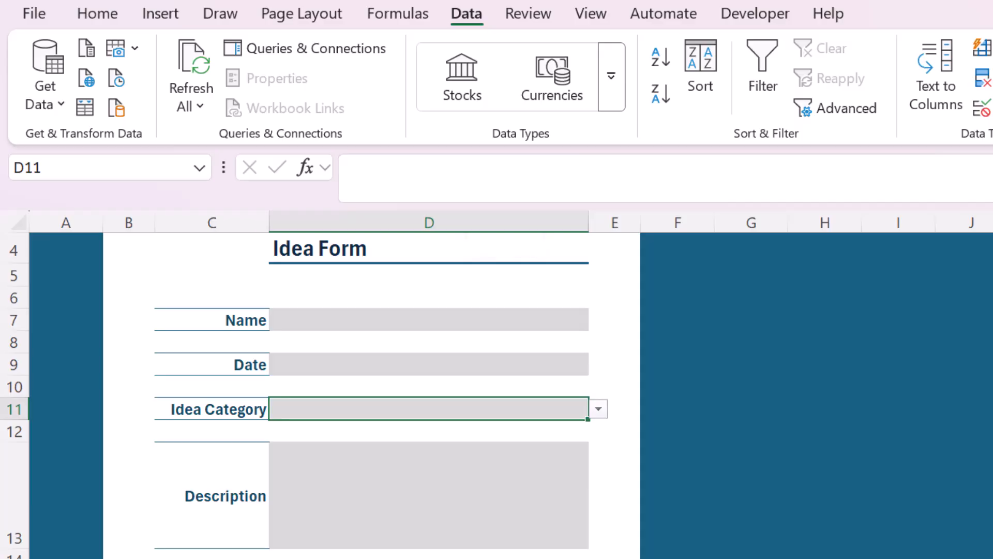
{"action": "left_click", "coordinate": [981, 108]}
{"action": "left_click_drag", "start_coordinate": [960, 167], "coordinate": [580, 166]}
{"action": "left_click_drag", "start_coordinate": [664, 398], "coordinate": [322, 400]}
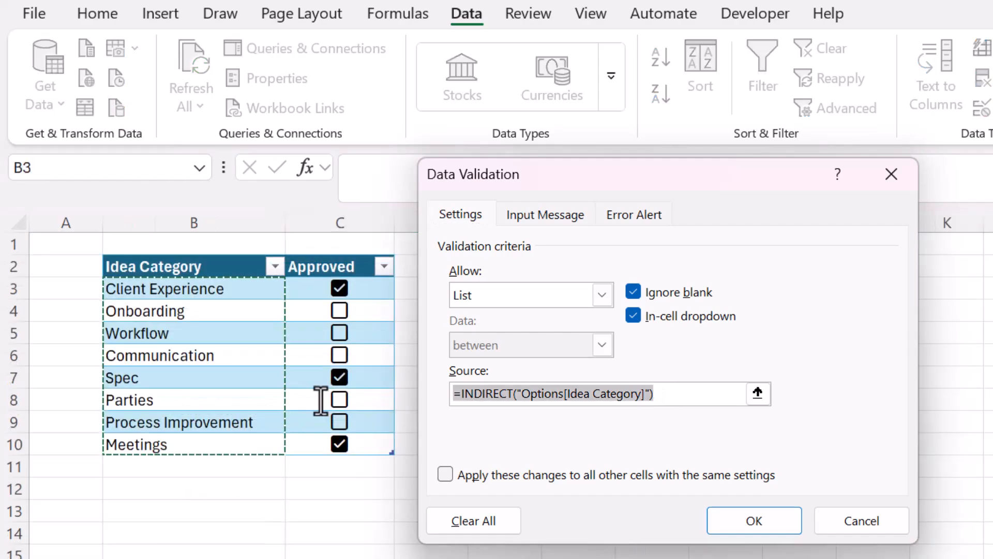
{"action": "key", "text": "BackSpace"}
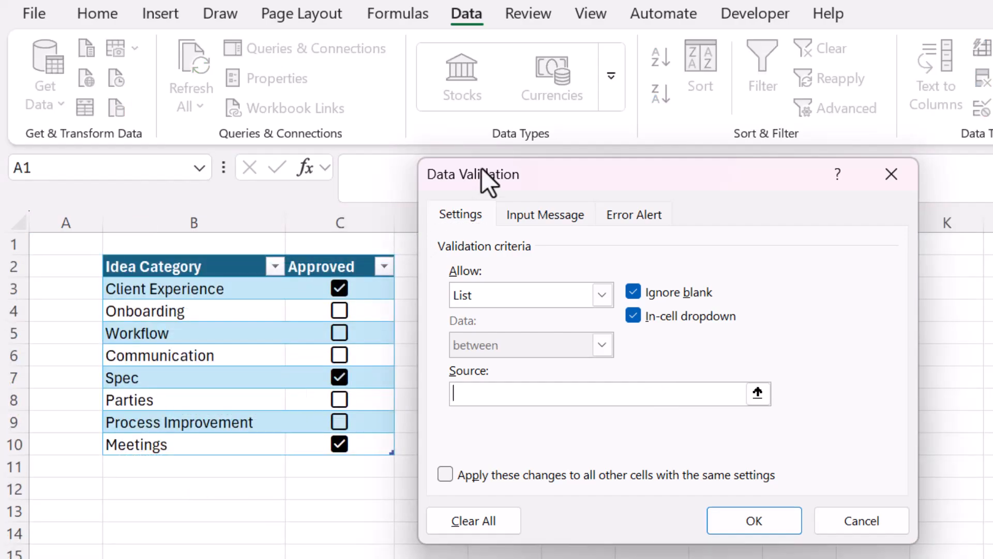
{"action": "left_click_drag", "start_coordinate": [498, 167], "coordinate": [844, 188]}
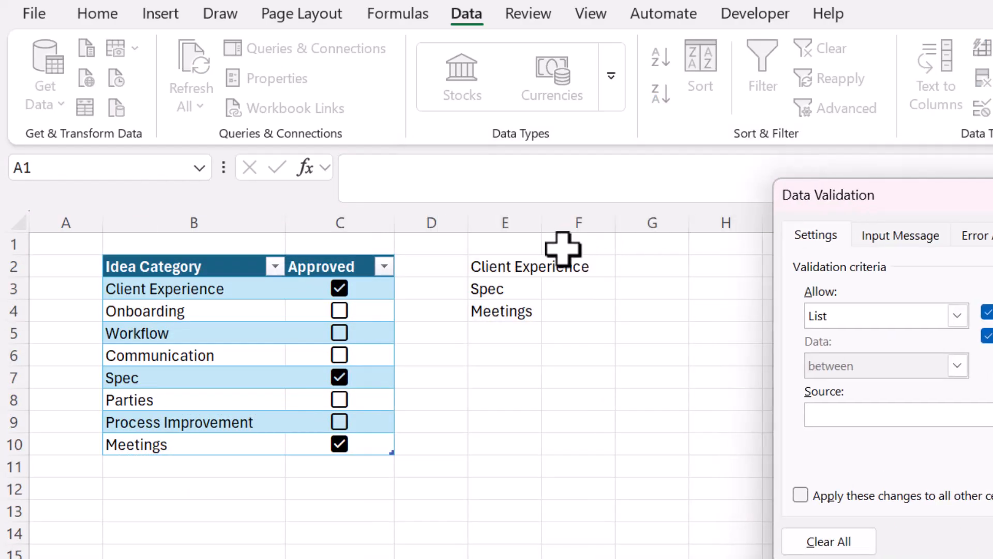
{"action": "left_click", "coordinate": [509, 265]}
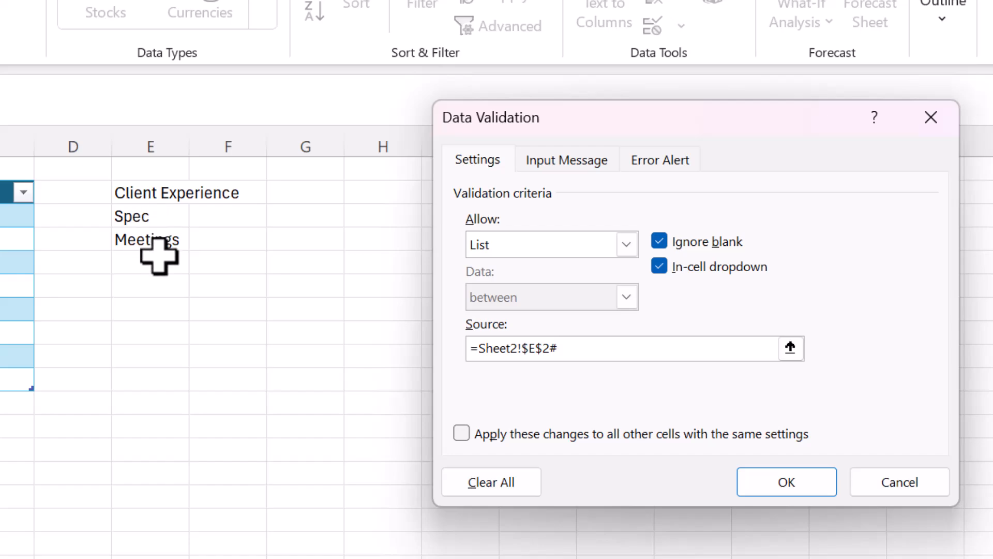
{"action": "left_click", "coordinate": [817, 494]}
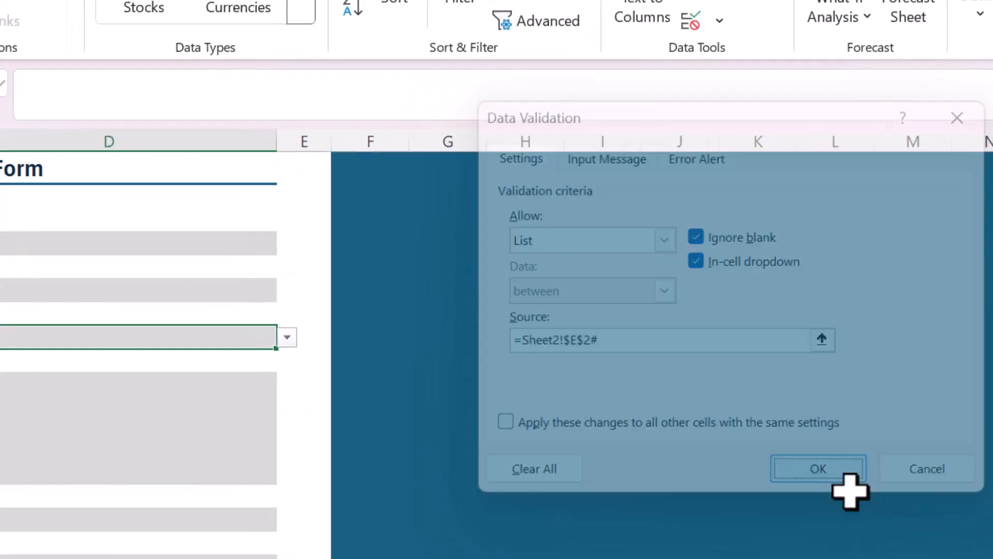
{"action": "left_click", "coordinate": [287, 337]}
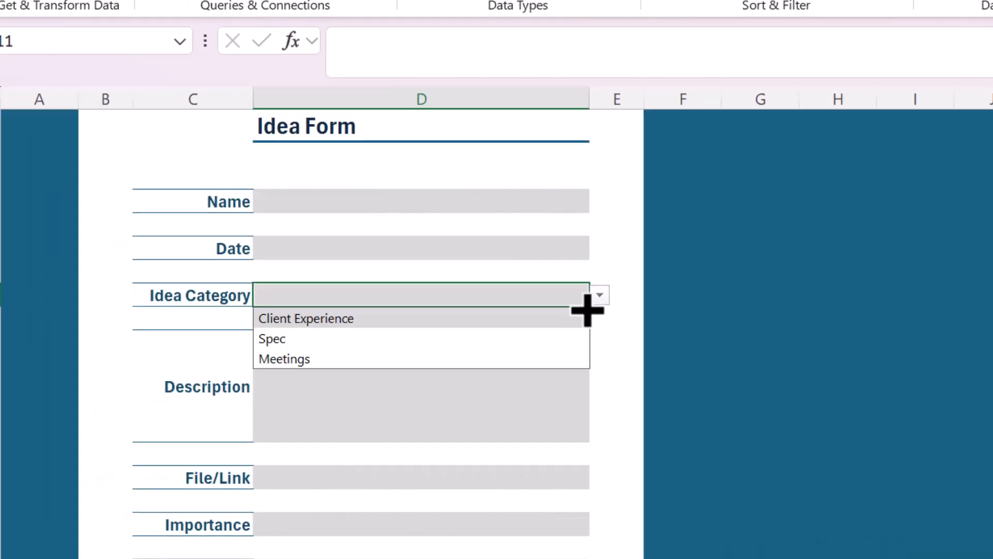
{"action": "left_click", "coordinate": [696, 337]}
Step: Return to the Options table and mark Onboarding, Workflow and Communication as approved
{"action": "left_click", "coordinate": [491, 558]}
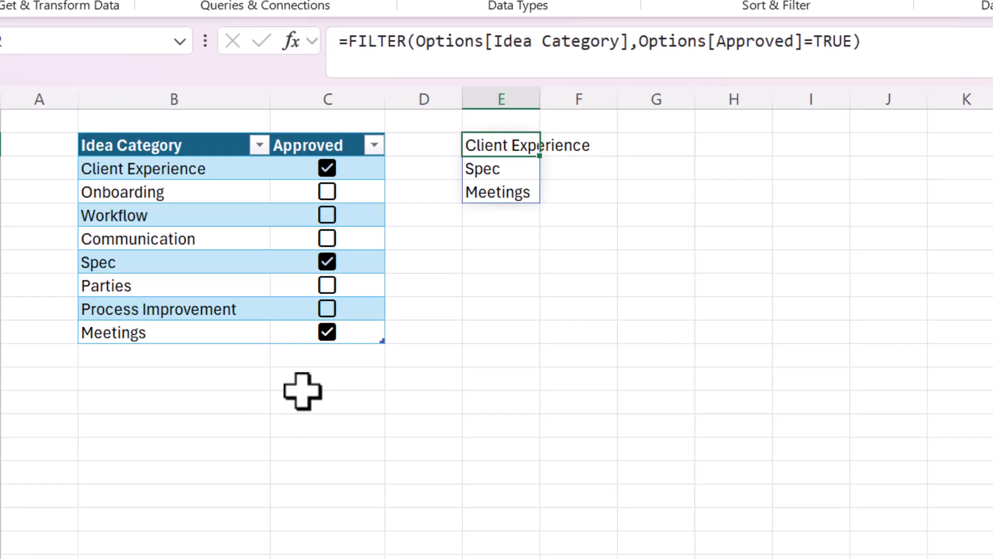
{"action": "left_click", "coordinate": [327, 192]}
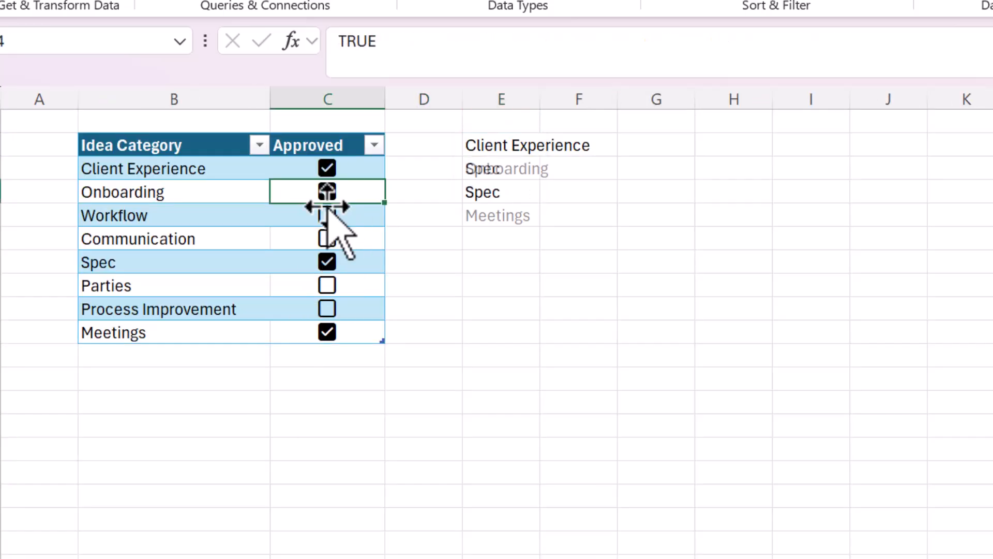
{"action": "left_click", "coordinate": [327, 215]}
{"action": "left_click", "coordinate": [327, 238]}
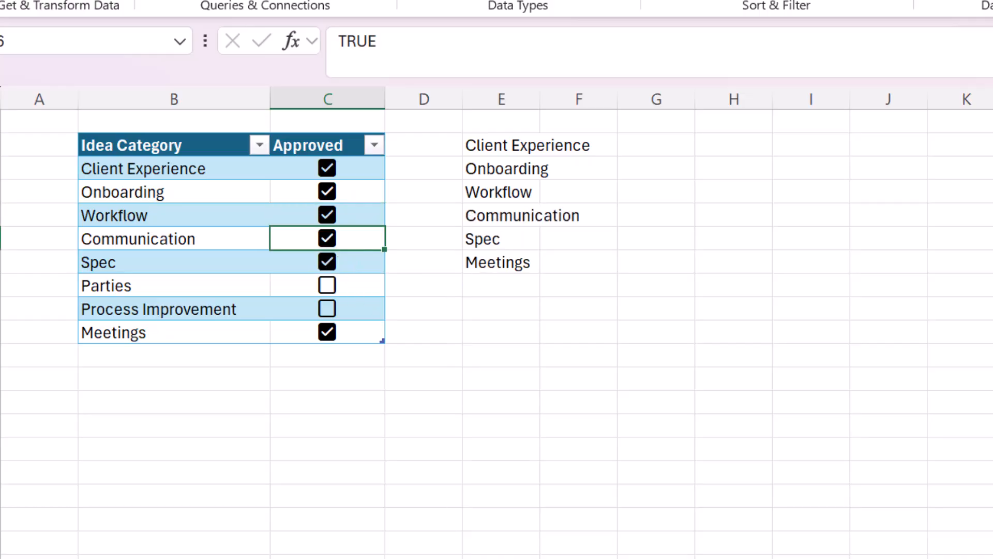
Step: Go back to the Idea Form and check whether the Idea Category dropdown reflects the newly approved categories
{"action": "left_click", "coordinate": [440, 557]}
{"action": "left_click", "coordinate": [559, 298]}
{"action": "left_click", "coordinate": [600, 299]}
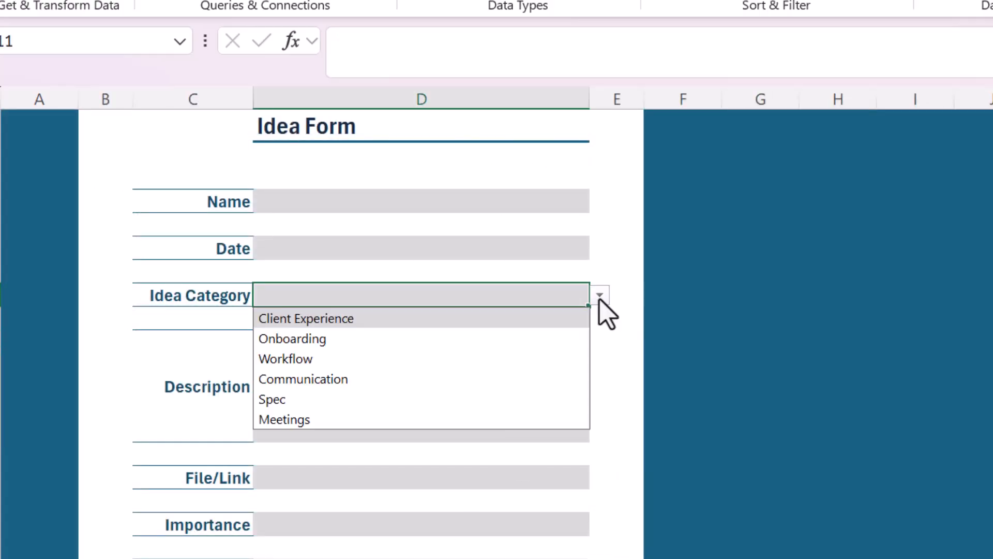
{"action": "left_click", "coordinate": [758, 433]}
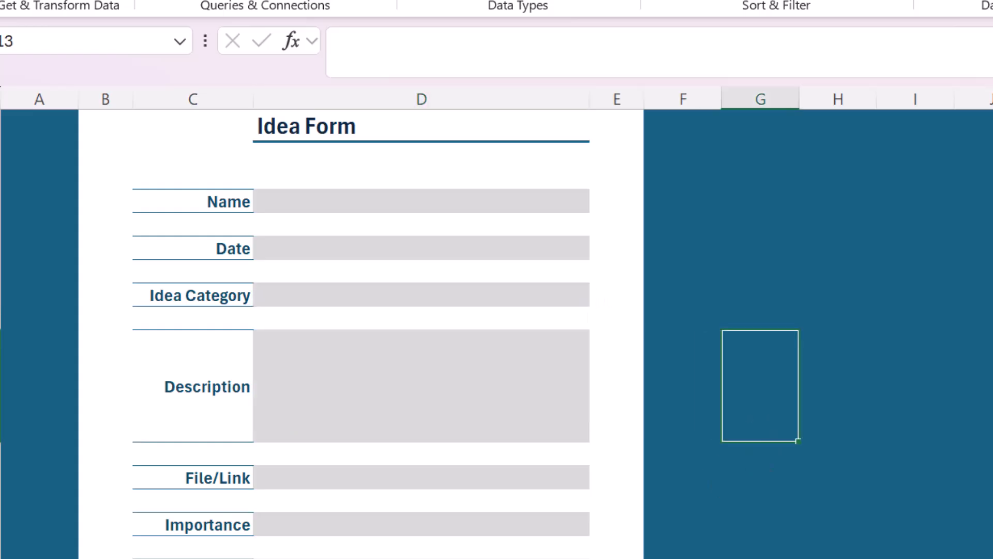